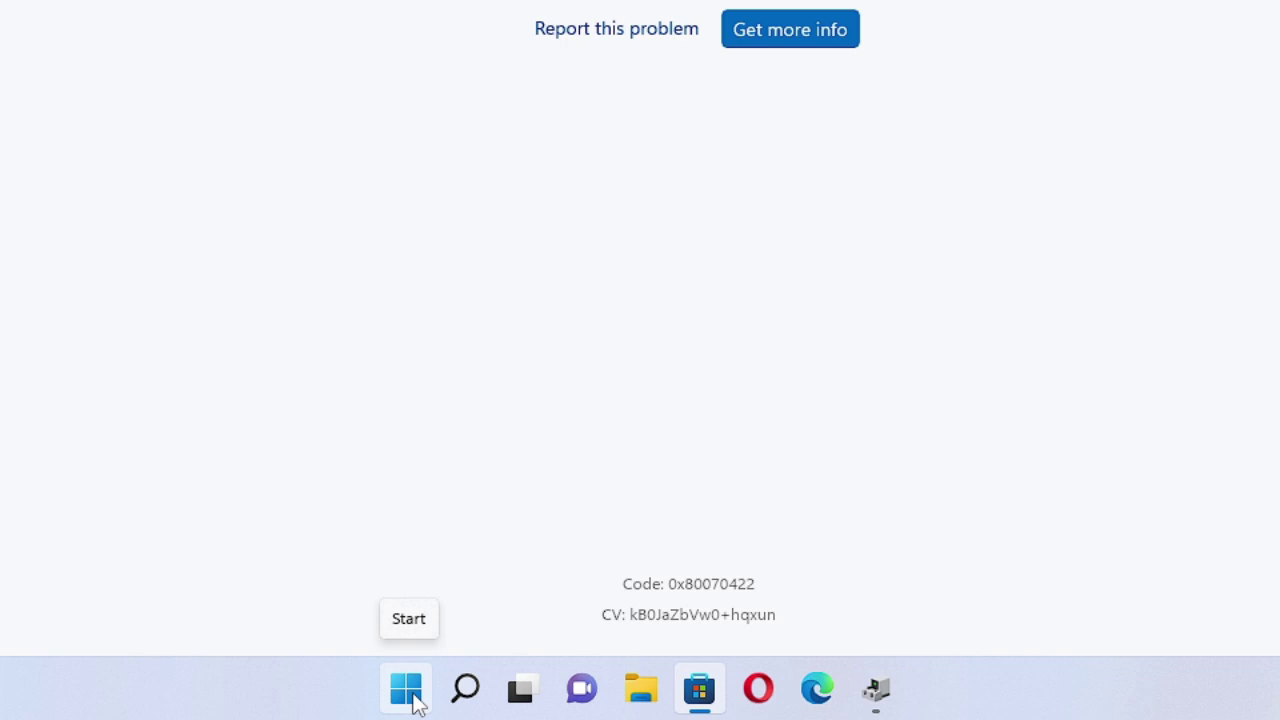
# - Go to Settings' System > Troubleshoot > Other troubleshooters list from the Start right-click menu
pyautogui.rightClick(414, 698)
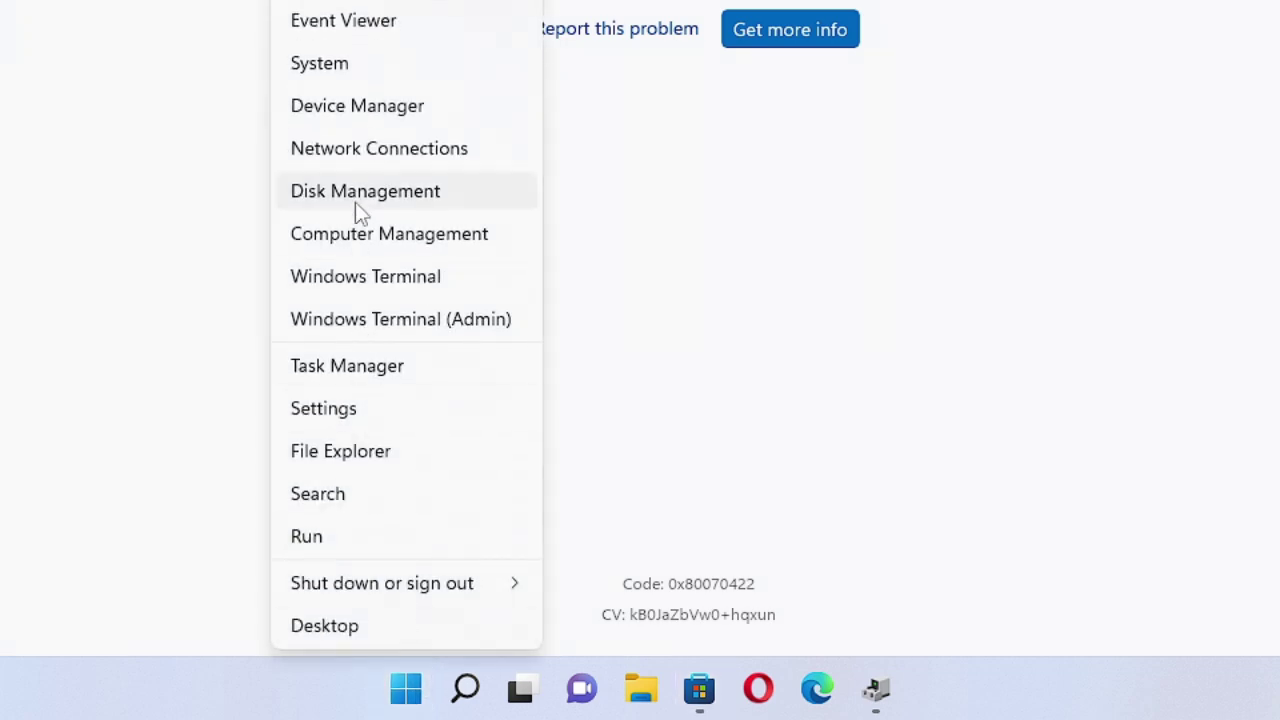
pyautogui.click(374, 412)
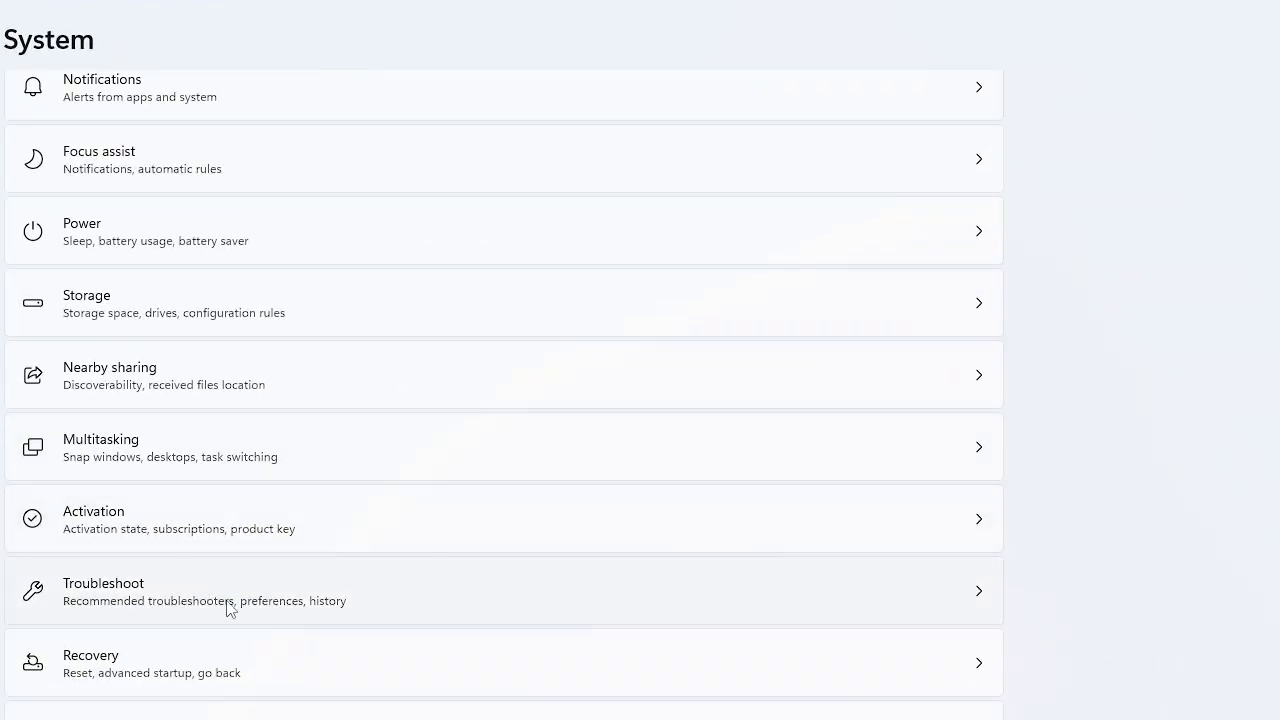
pyautogui.click(363, 605)
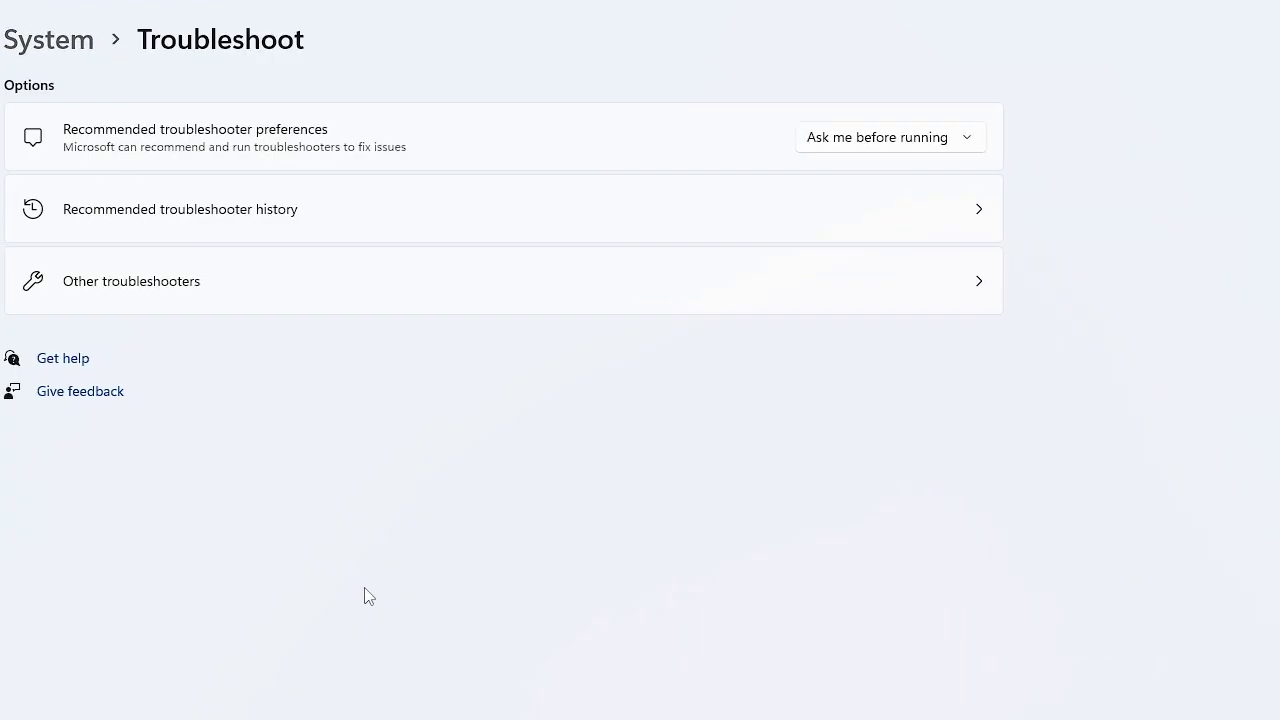
pyautogui.click(364, 297)
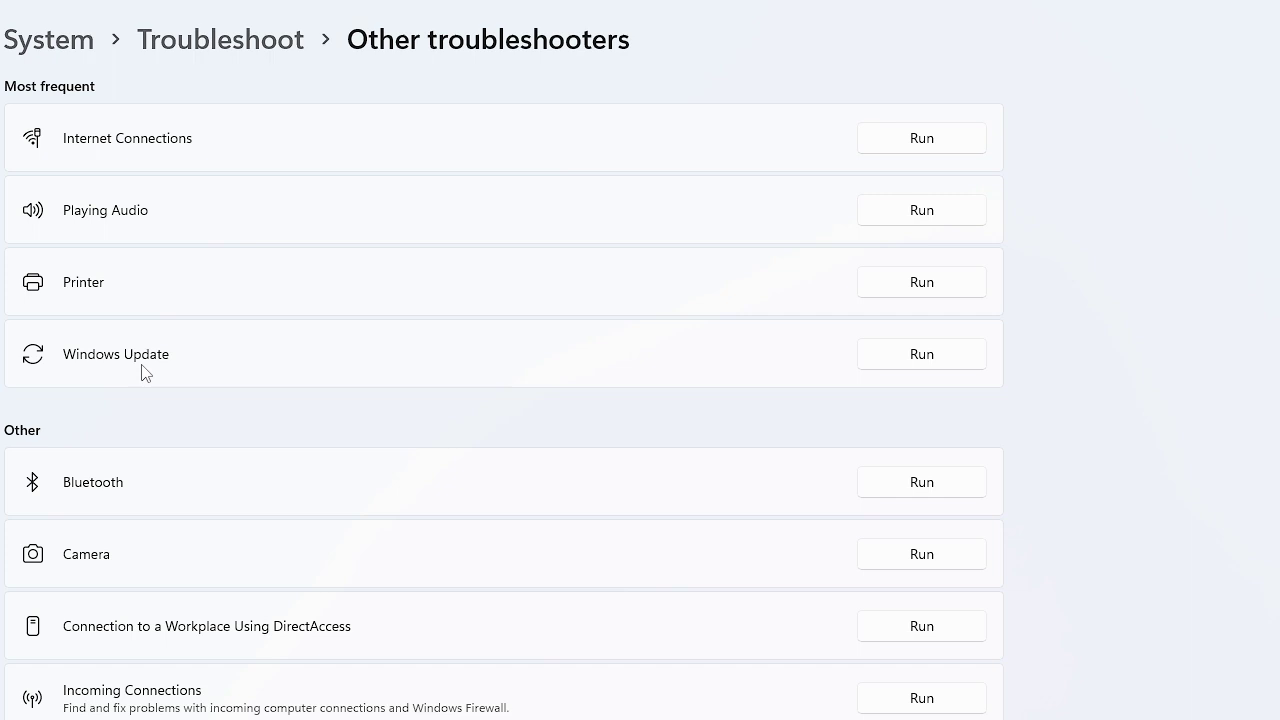
# - Run the Windows Update troubleshooter to fix the missing or corrupt service registration
pyautogui.click(922, 355)
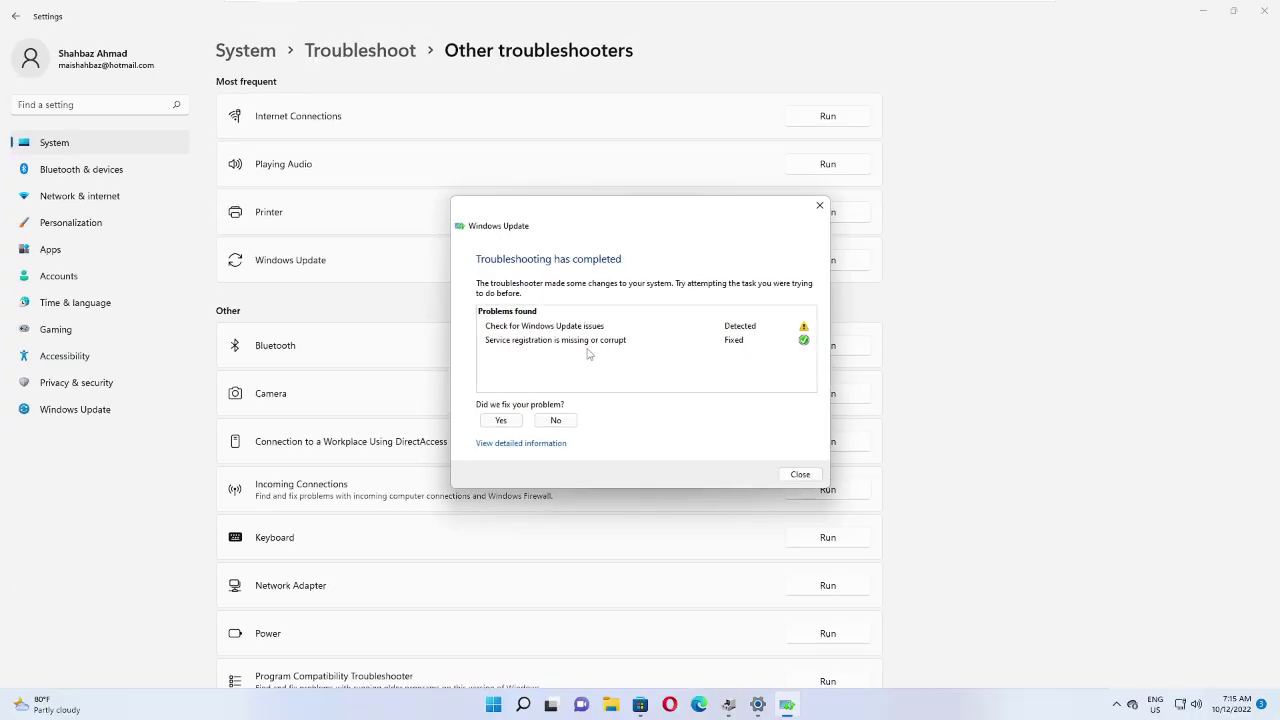
# - Launch the Services console by searching services.msc
pyautogui.click(523, 705)
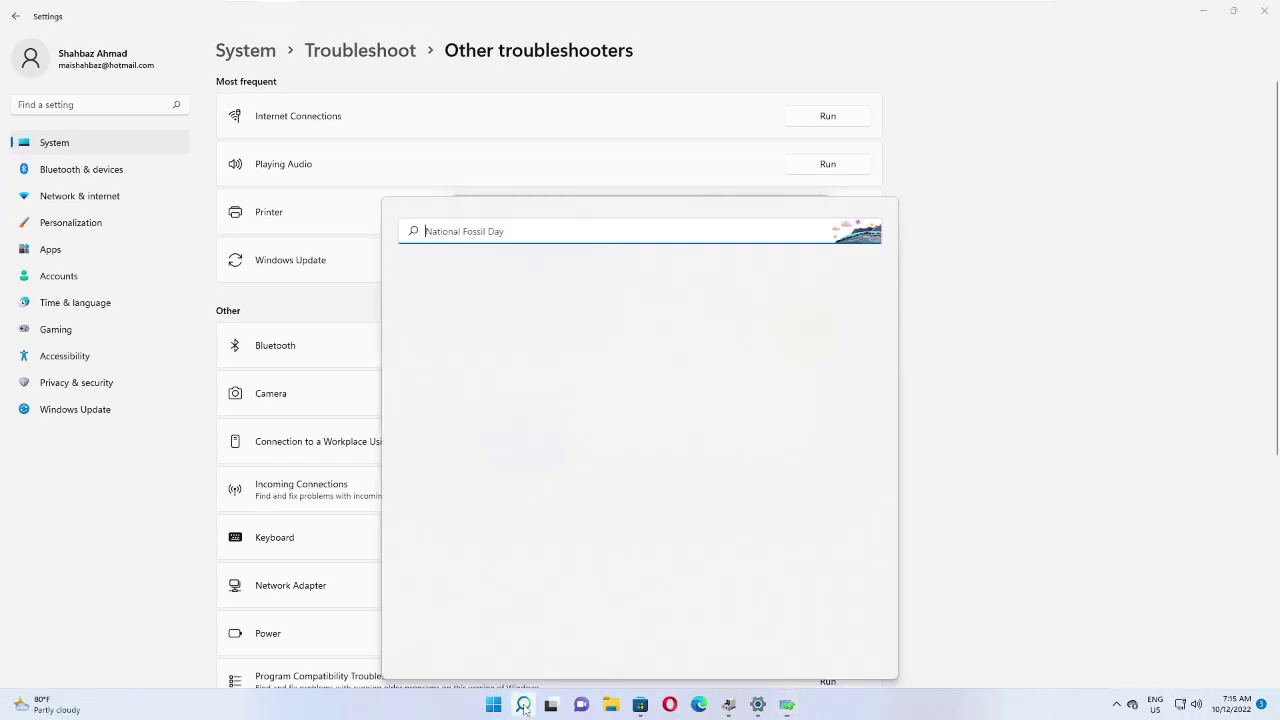
pyautogui.write('servic')
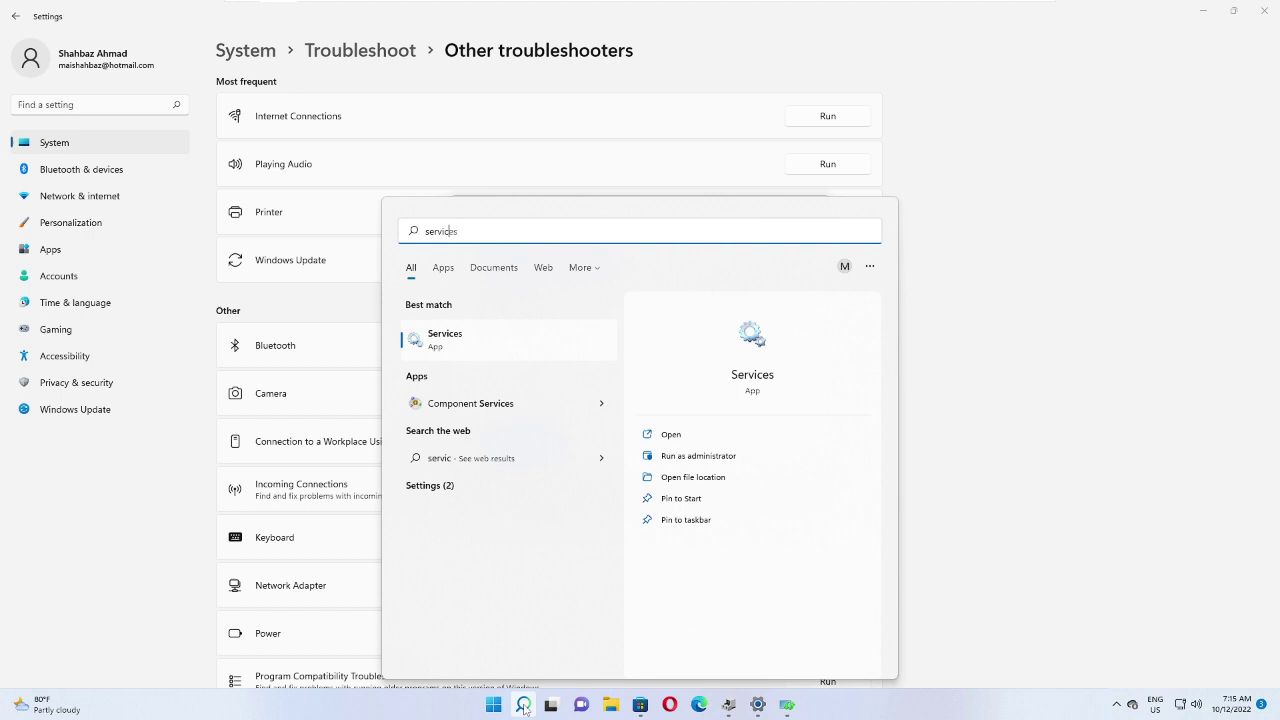
pyautogui.write('es.msc')
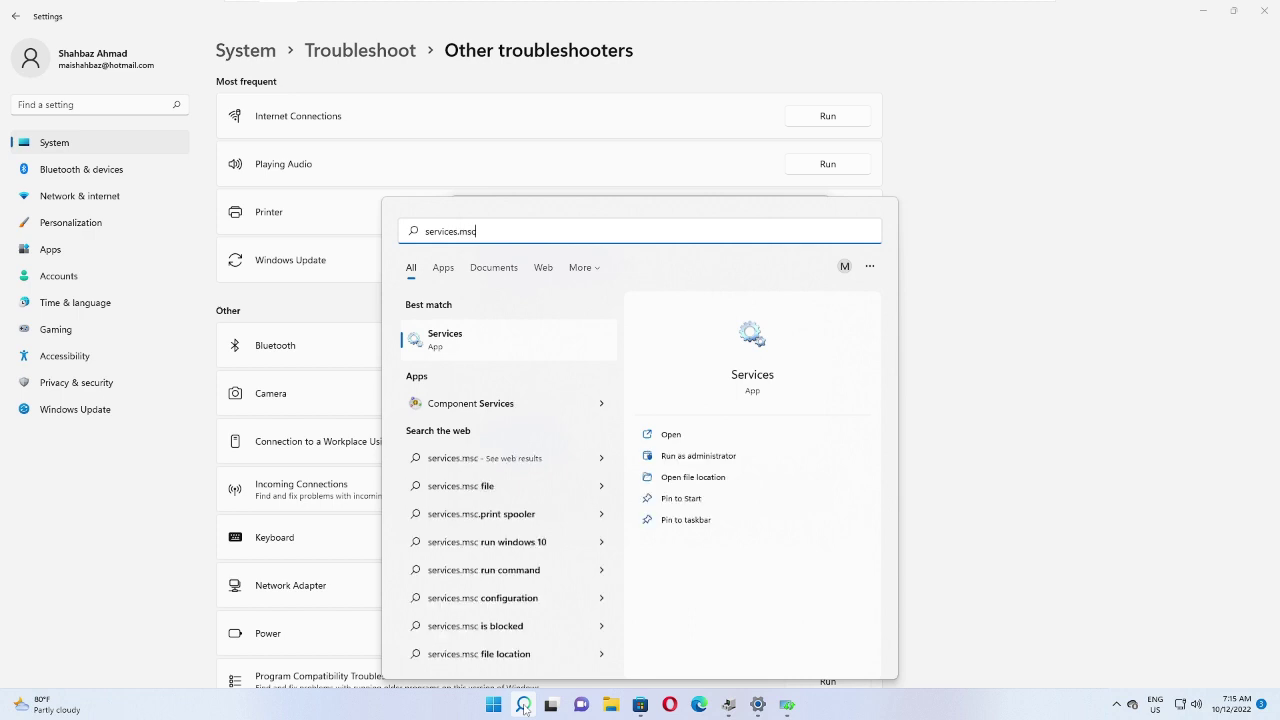
pyautogui.click(464, 342)
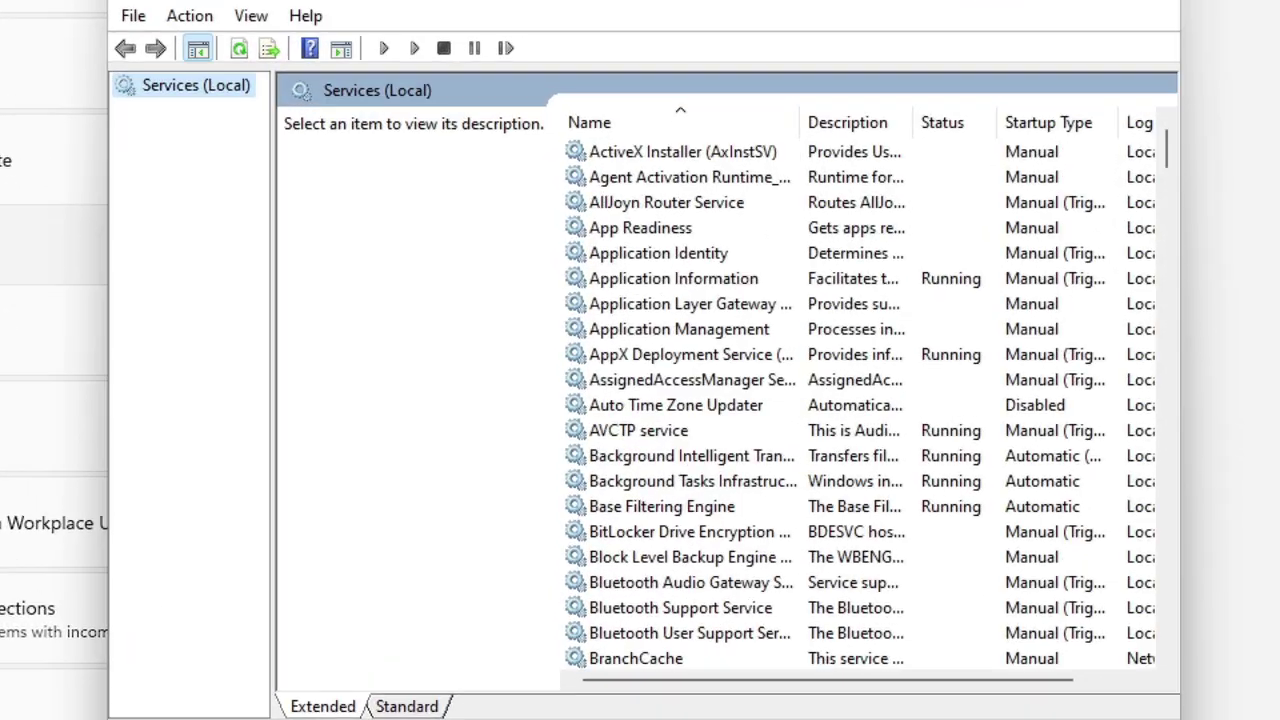
# - Check the Windows Update service's properties: running, with Automatic startup type
pyautogui.click(635, 305)
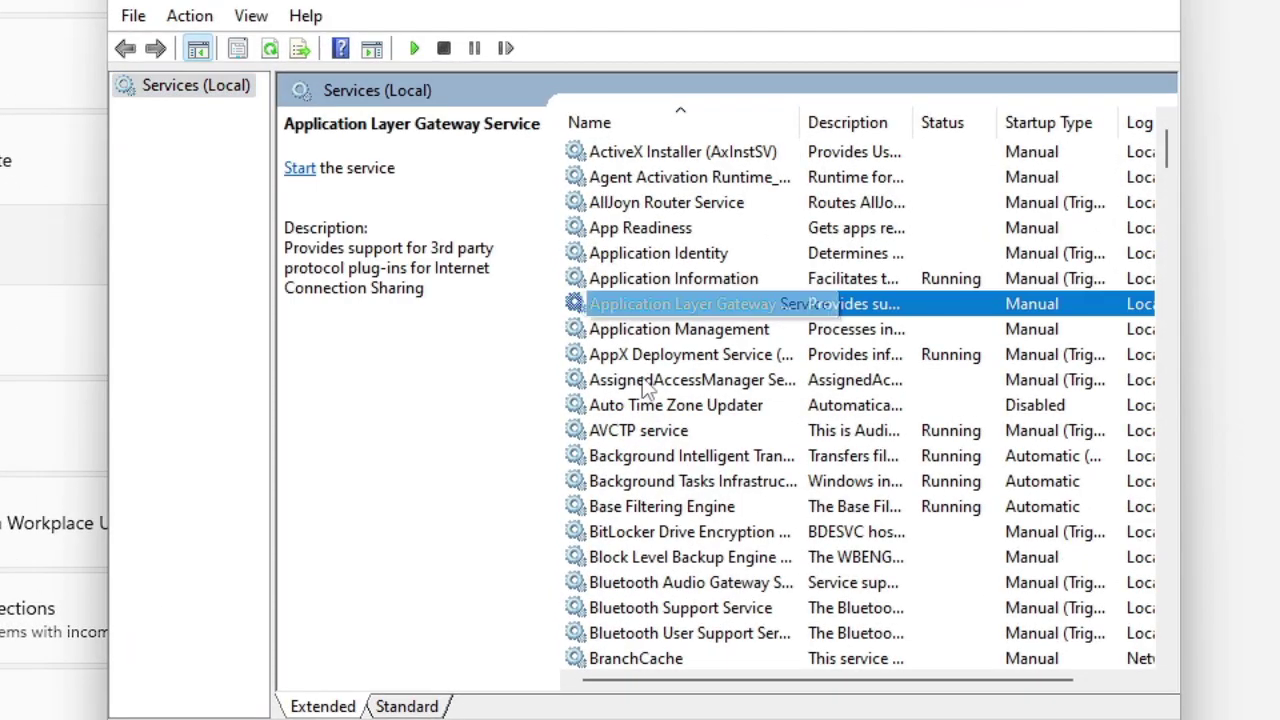
pyautogui.press('w')
pyautogui.scroll(-2, 663, 340)
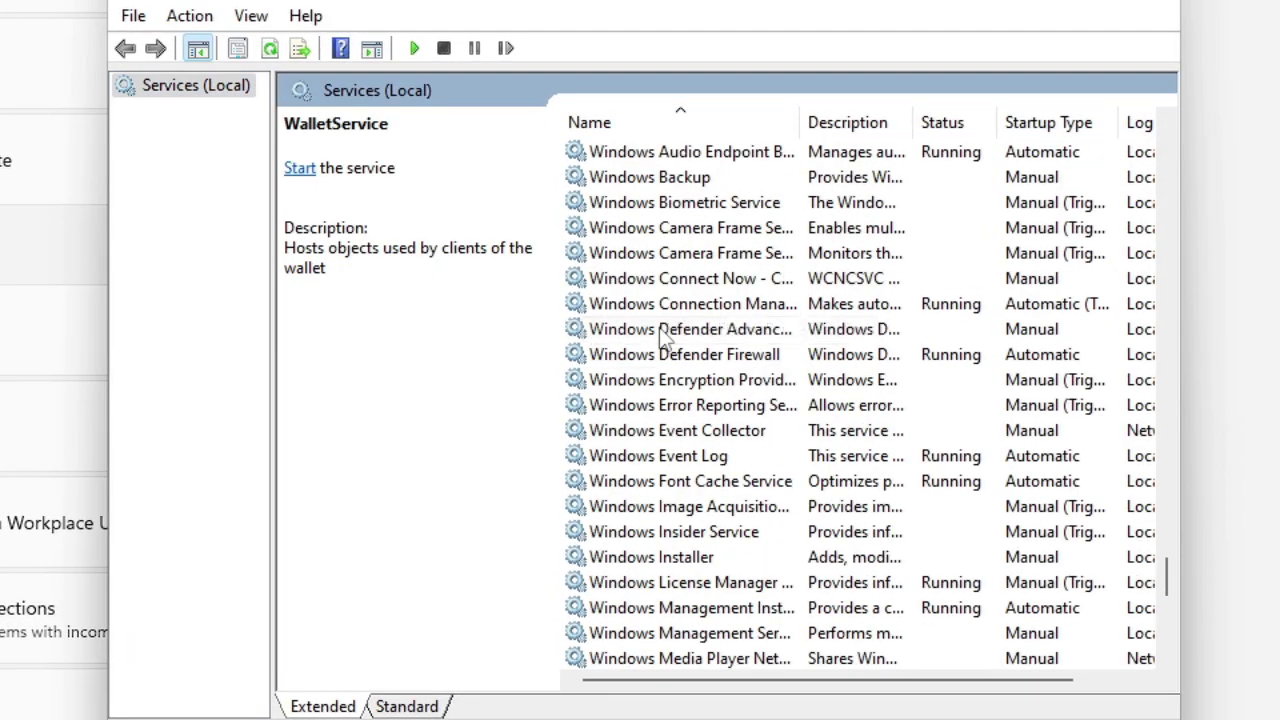
pyautogui.scroll(-2, 663, 340)
pyautogui.scroll(-2, 657, 390)
pyautogui.scroll(-2, 657, 440)
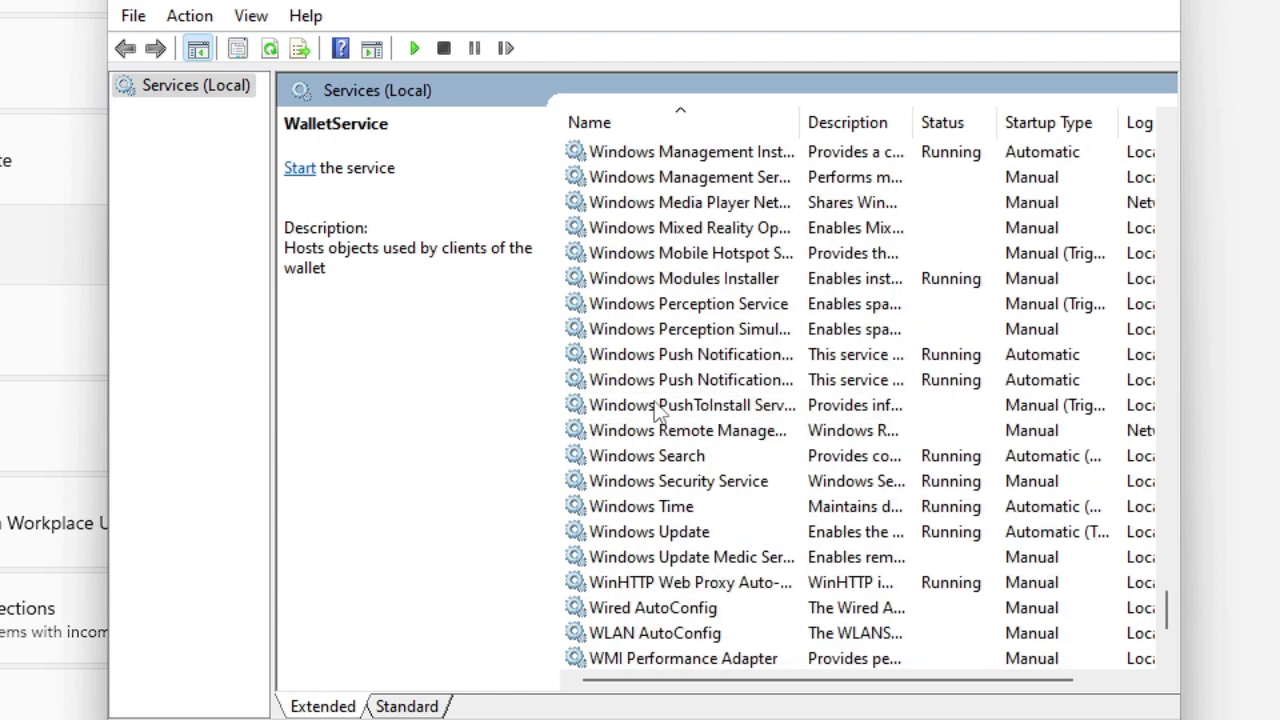
pyautogui.click(663, 535)
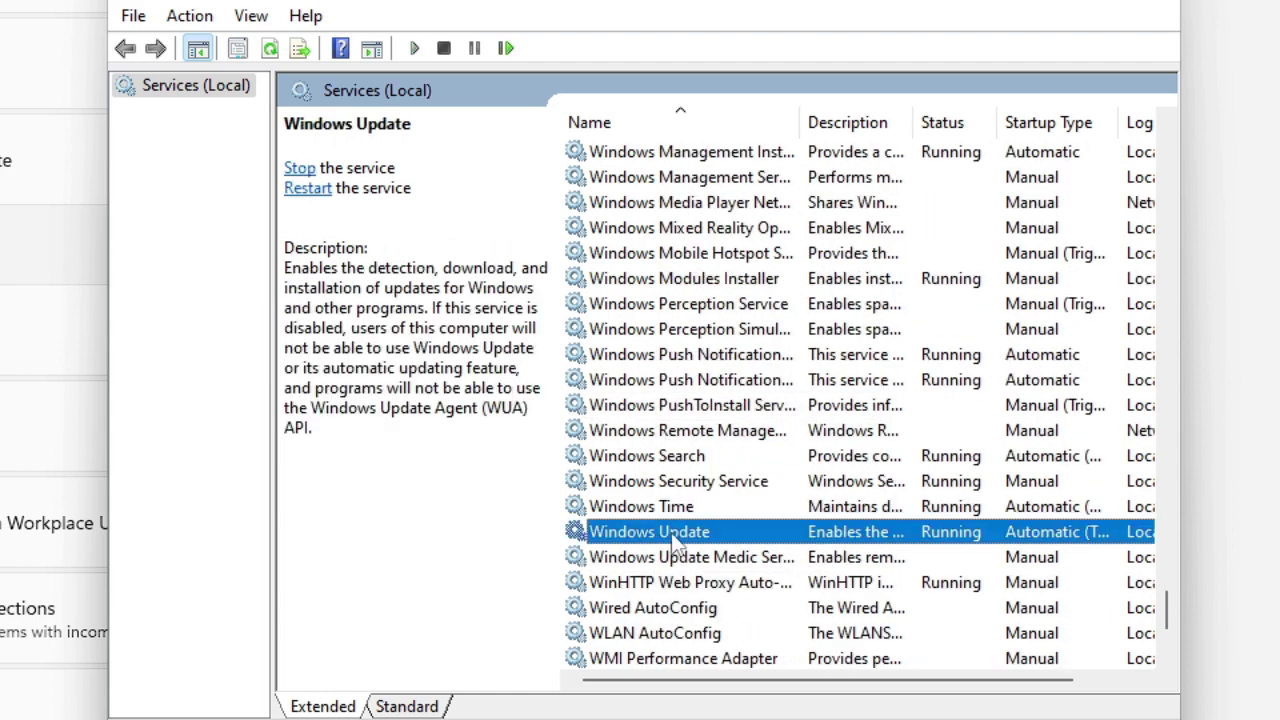
pyautogui.doubleClick(673, 538)
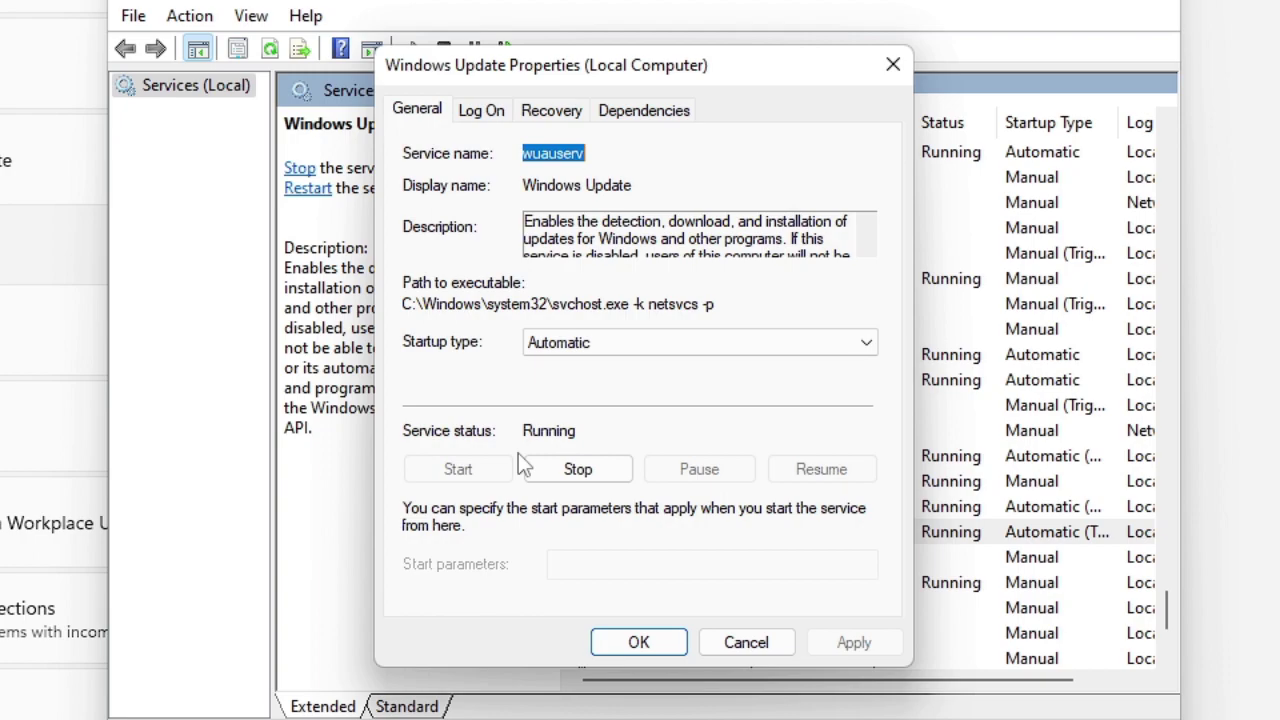
pyautogui.click(657, 647)
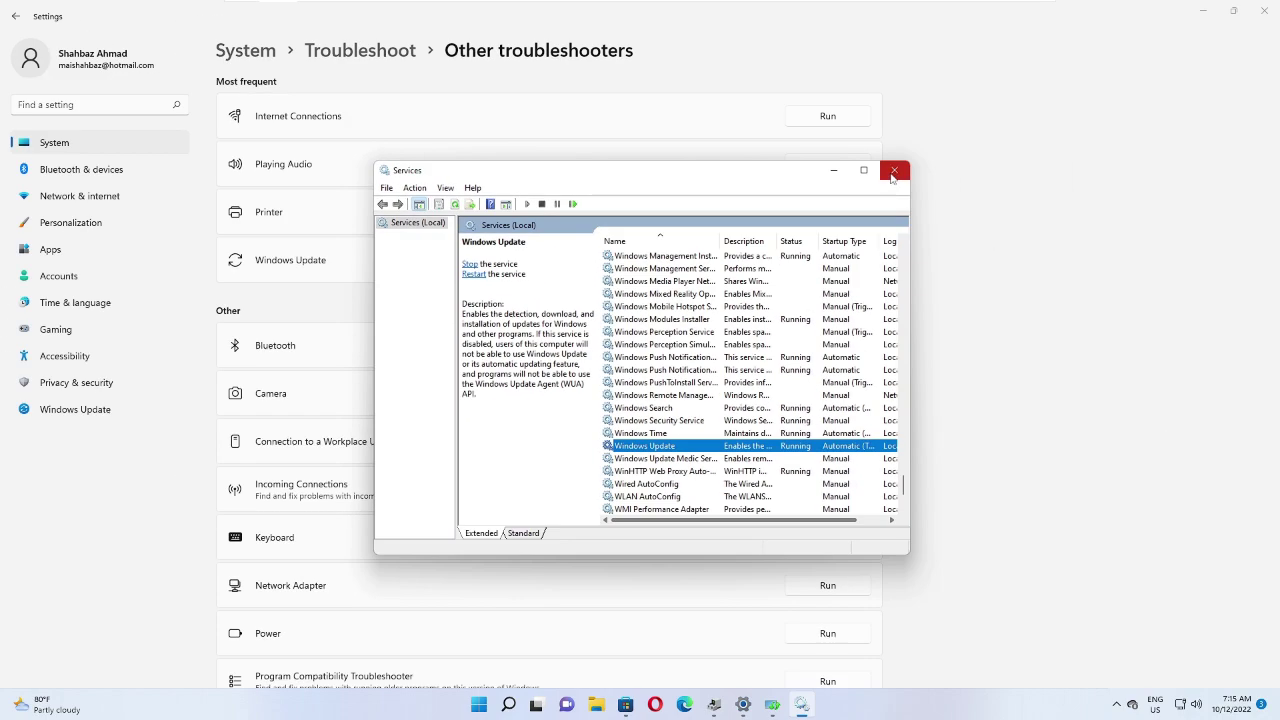
# - Close Services and the Windows Update troubleshooter, then run the Windows Store Apps troubleshooter
pyautogui.click(893, 172)
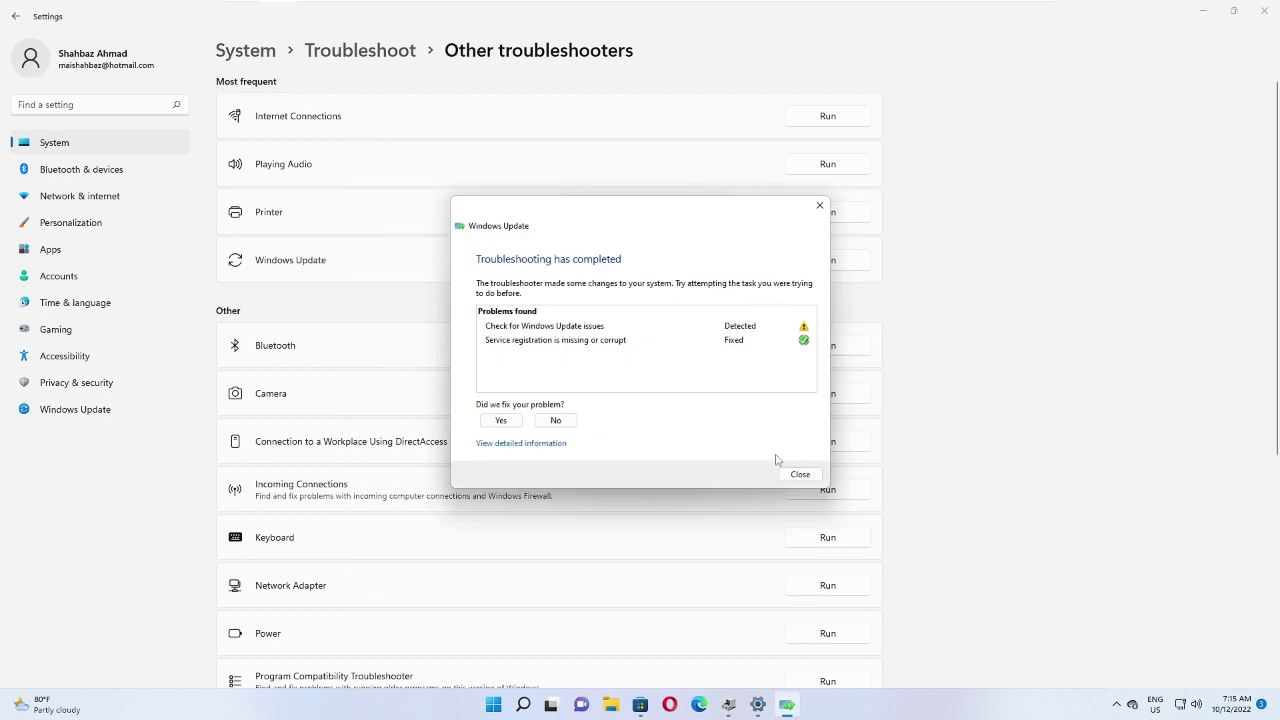
pyautogui.click(800, 474)
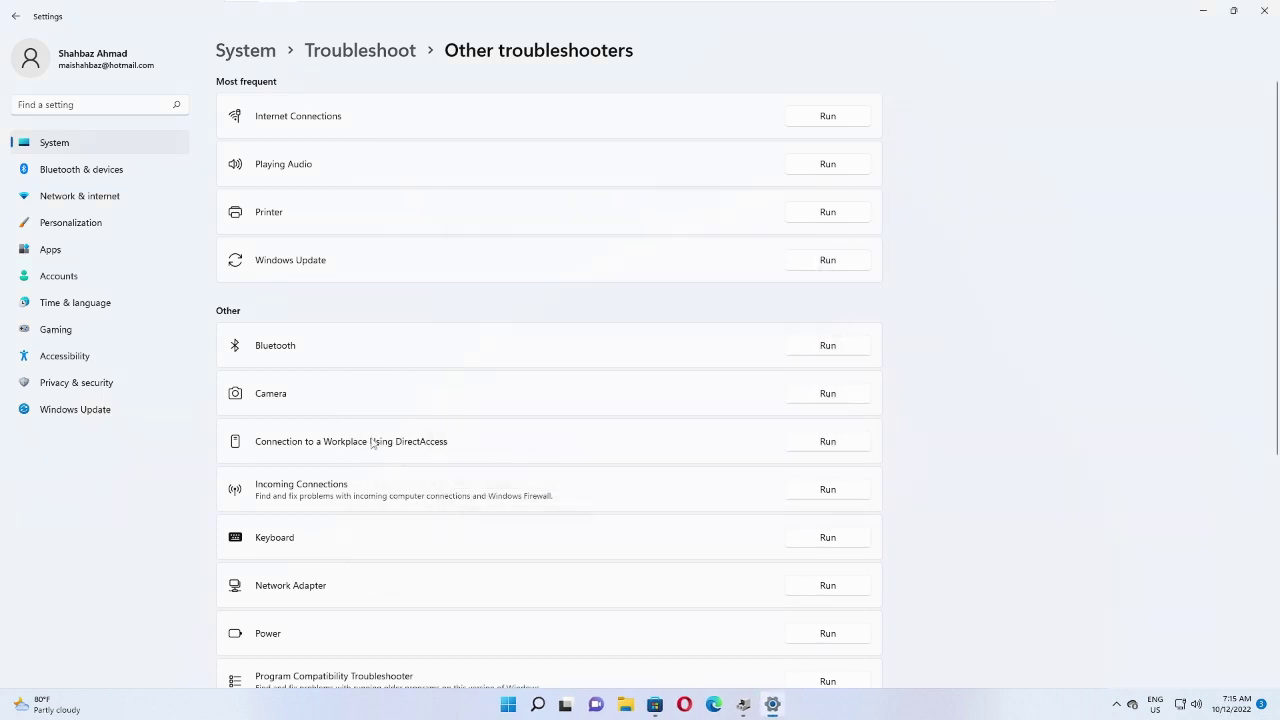
pyautogui.scroll(-5, 372, 443)
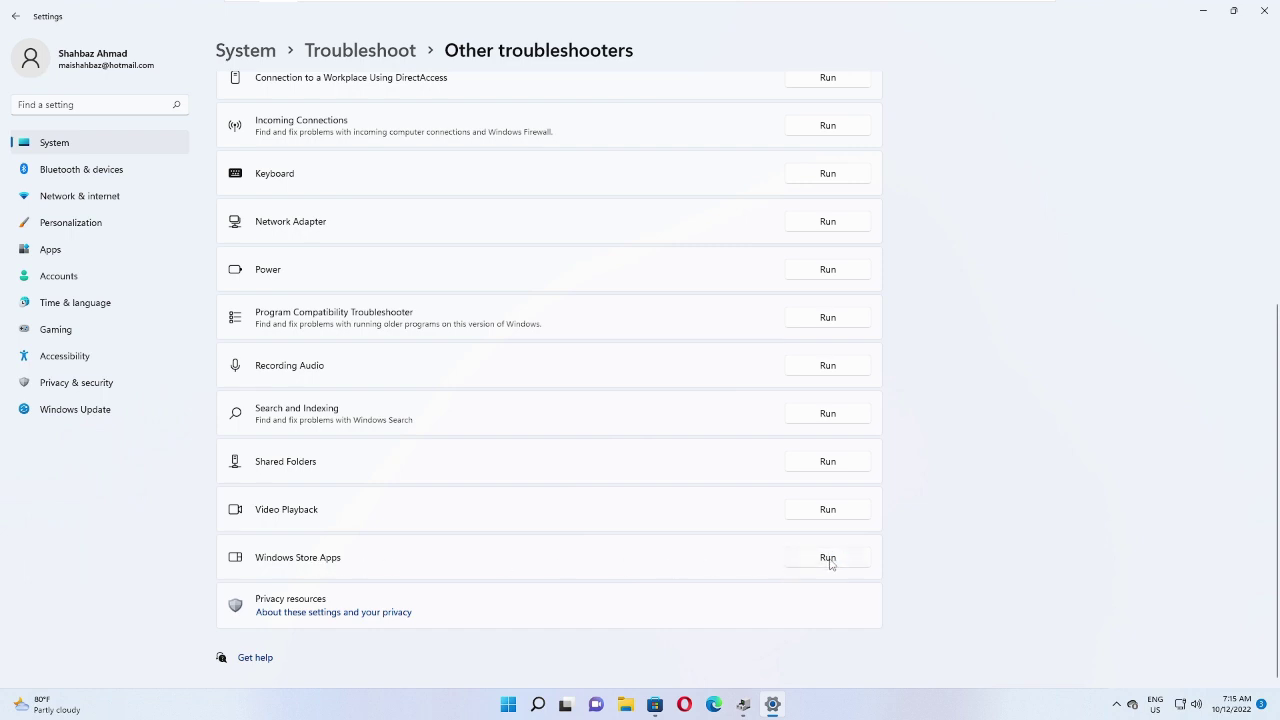
pyautogui.click(828, 560)
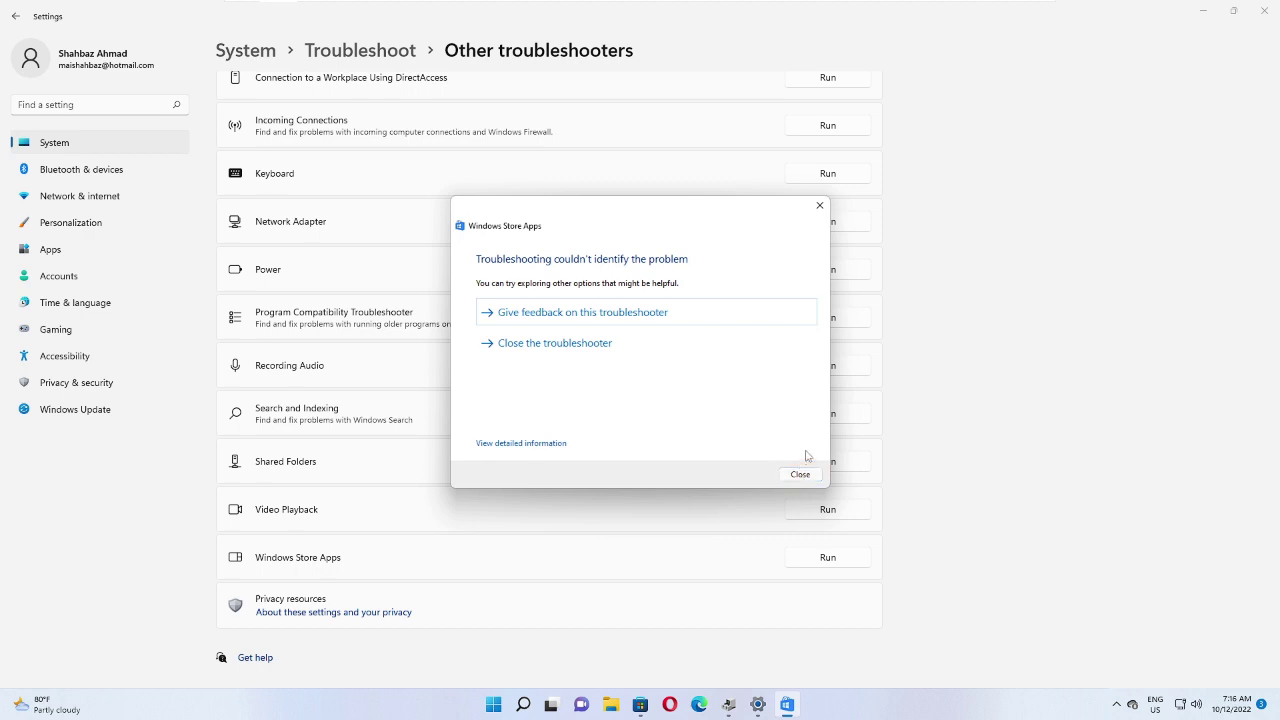
# - Filter Apps & features by 'store' and open Microsoft Store's options menu
pyautogui.click(800, 475)
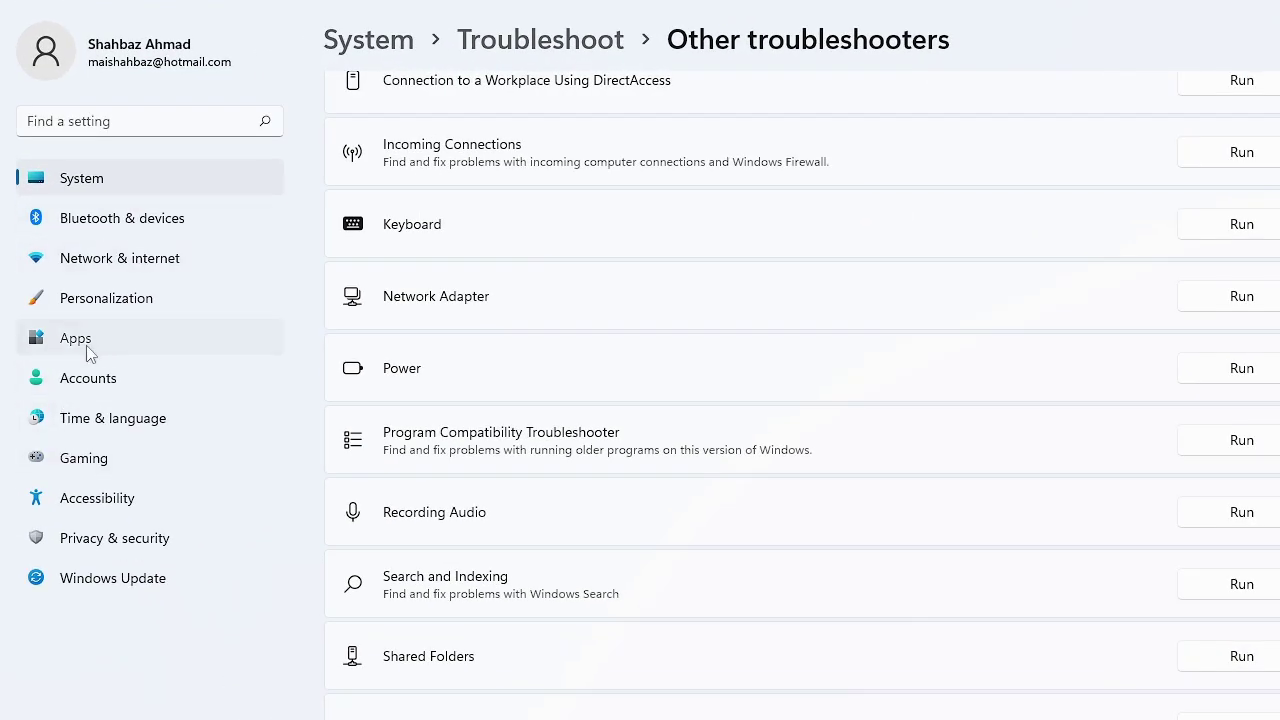
pyautogui.click(88, 350)
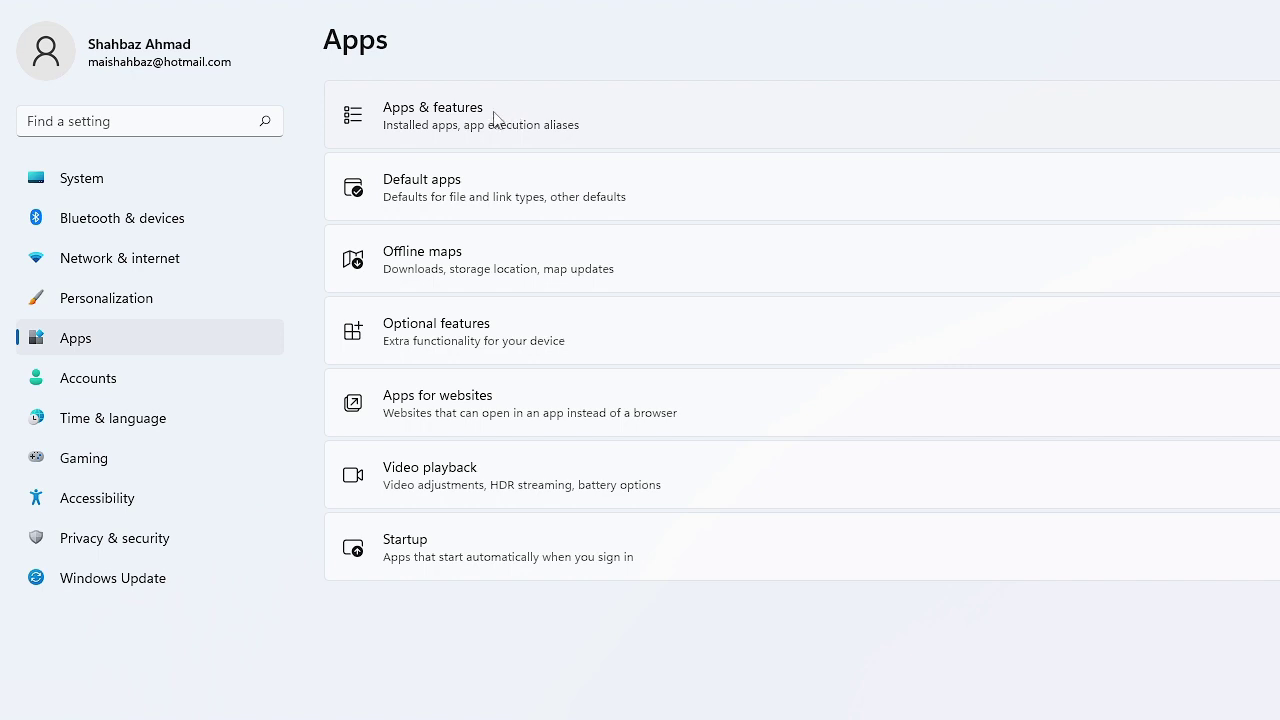
pyautogui.click(673, 128)
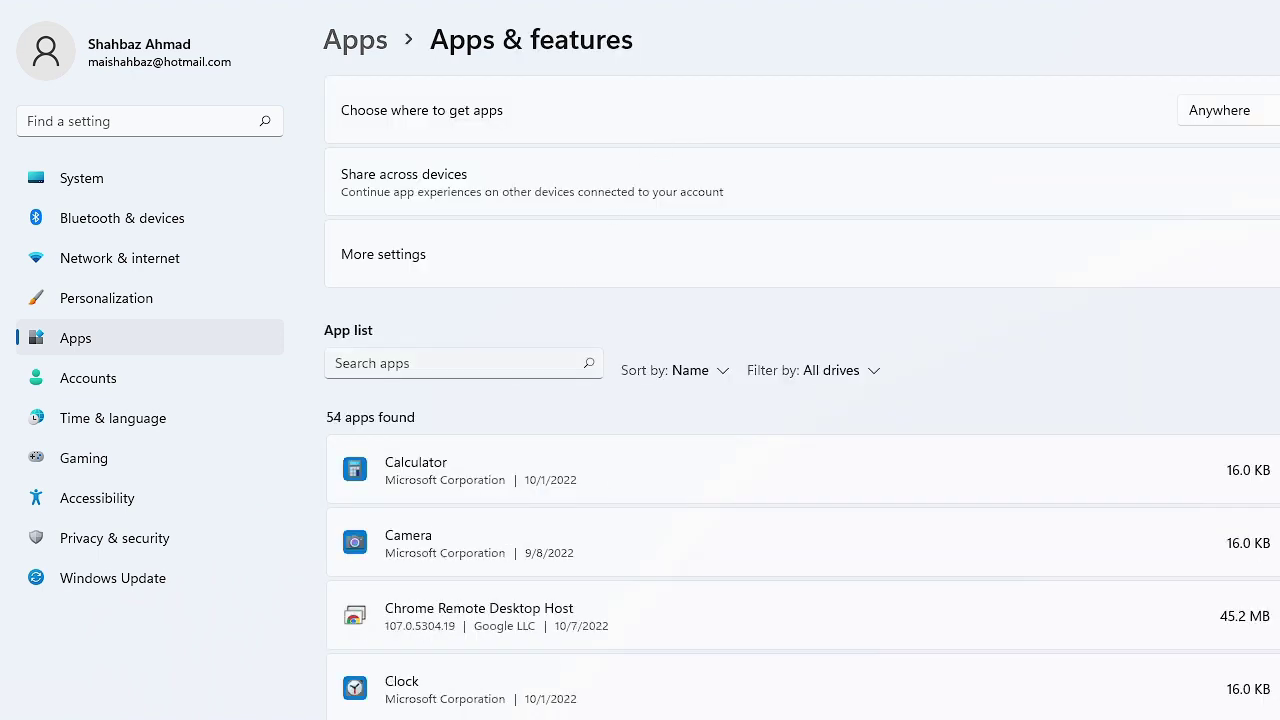
pyautogui.click(524, 366)
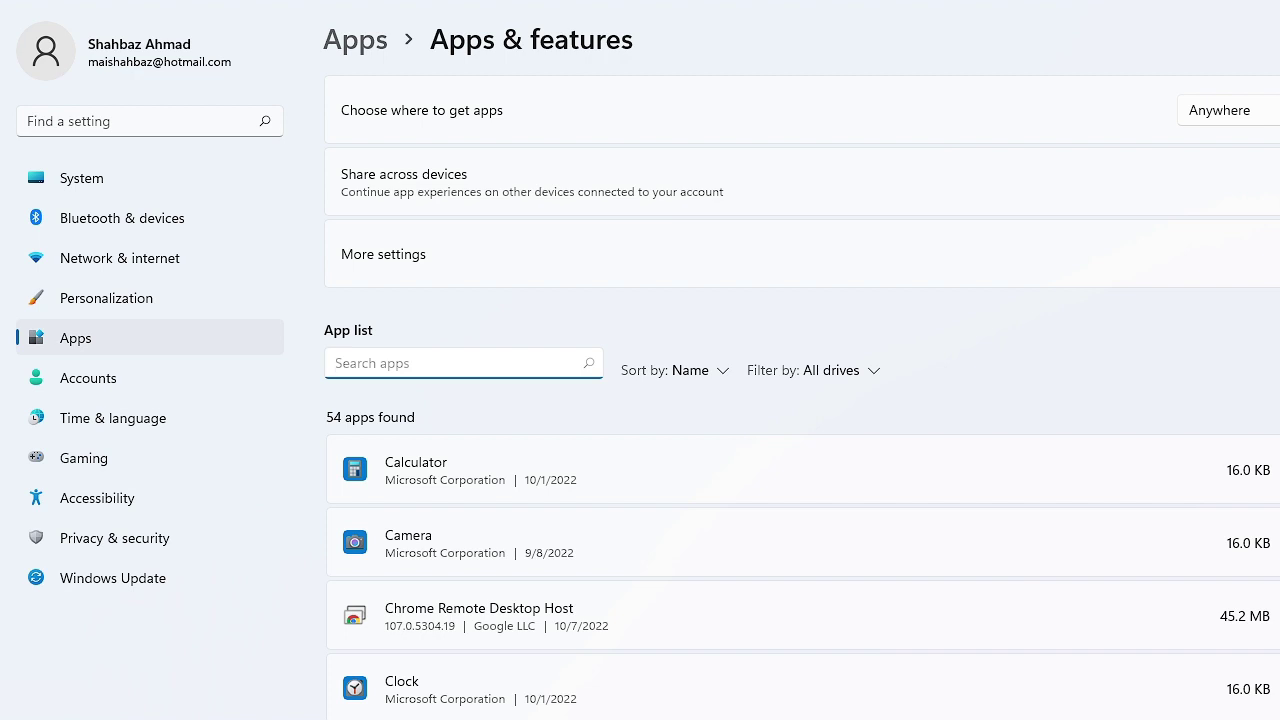
pyautogui.write('store')
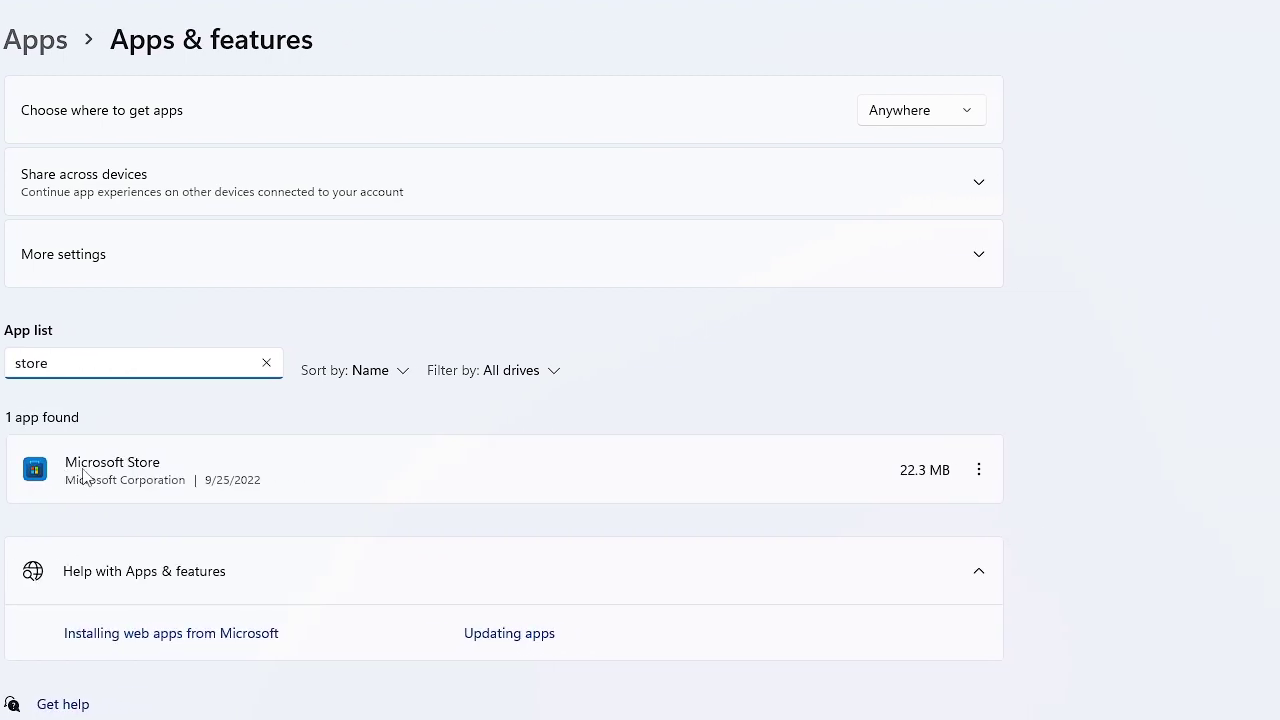
pyautogui.click(979, 472)
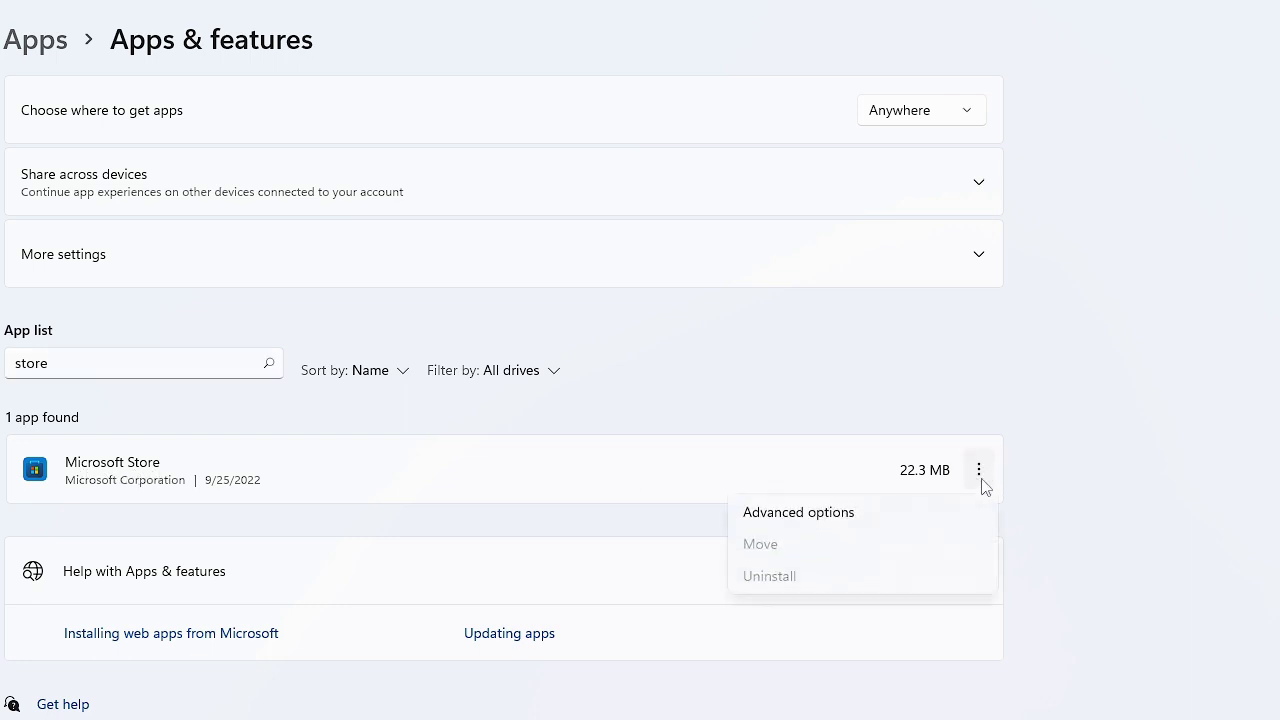
# - Reset Microsoft Store from its Advanced options, confirming deletion of its app data
pyautogui.click(832, 515)
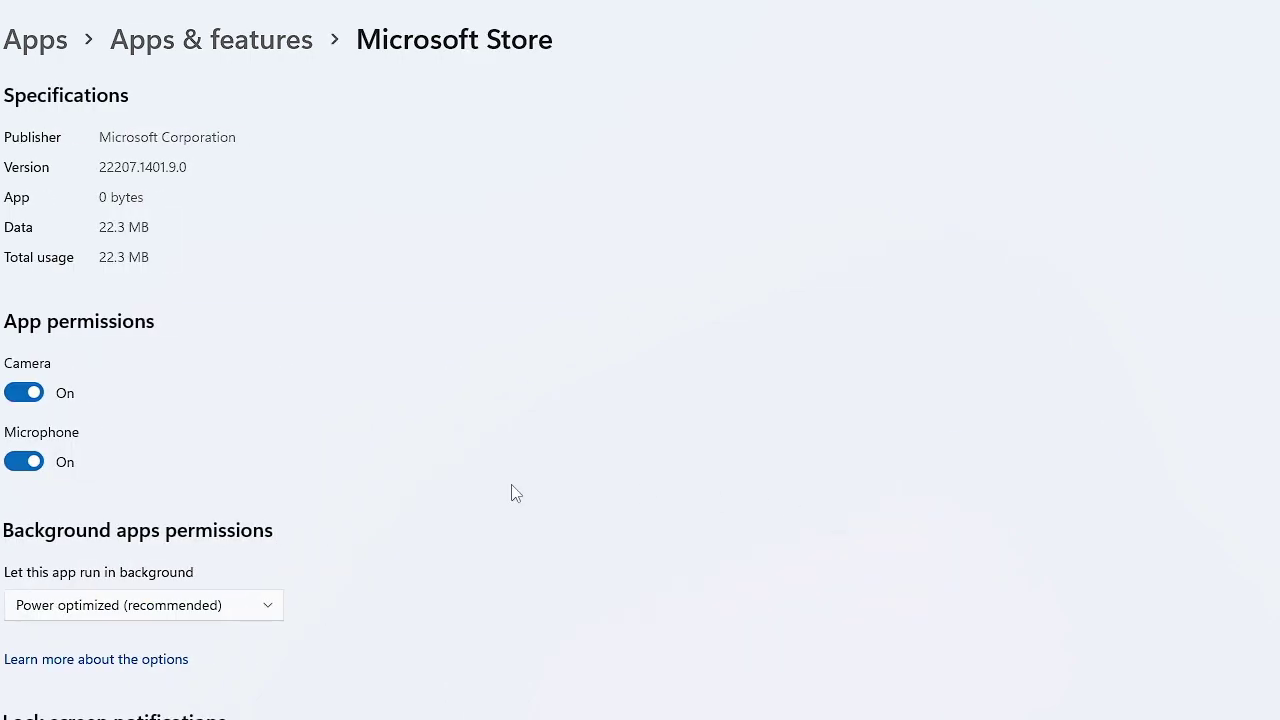
pyautogui.scroll(-2, 400, 470)
pyautogui.scroll(-1, 360, 462)
pyautogui.scroll(-3, 358, 462)
pyautogui.scroll(-1, 300, 440)
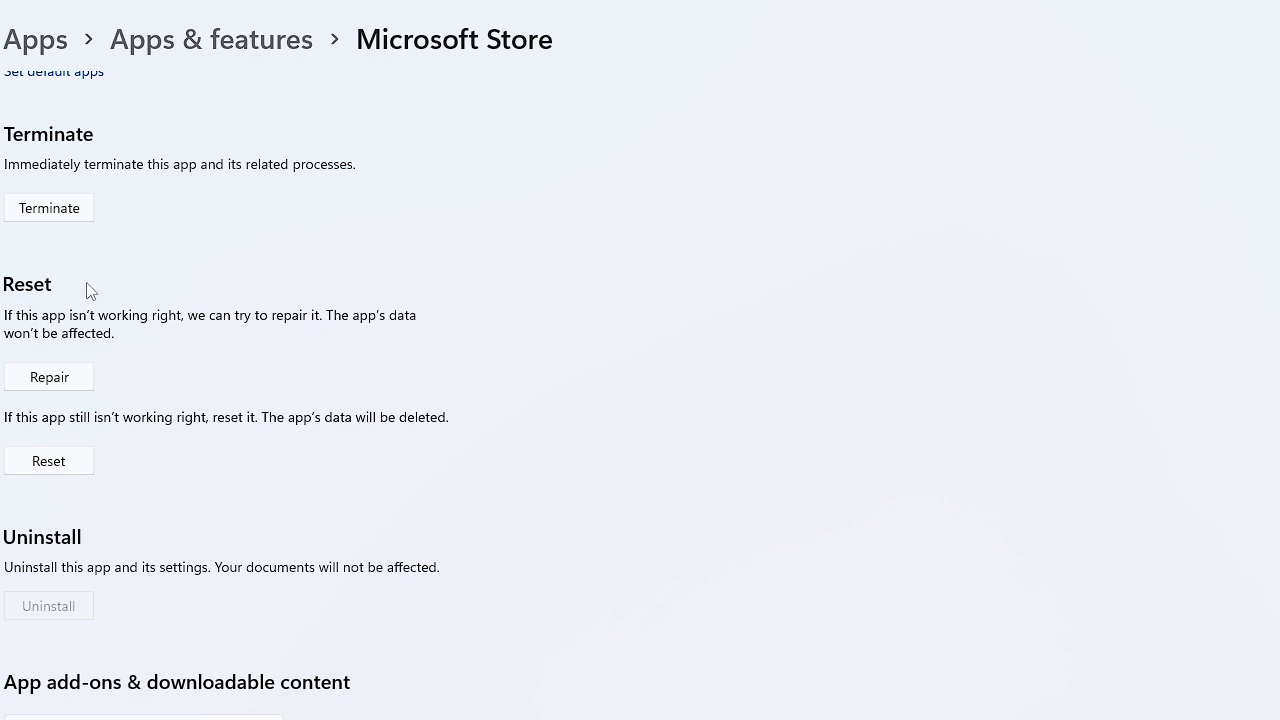
pyautogui.click(49, 466)
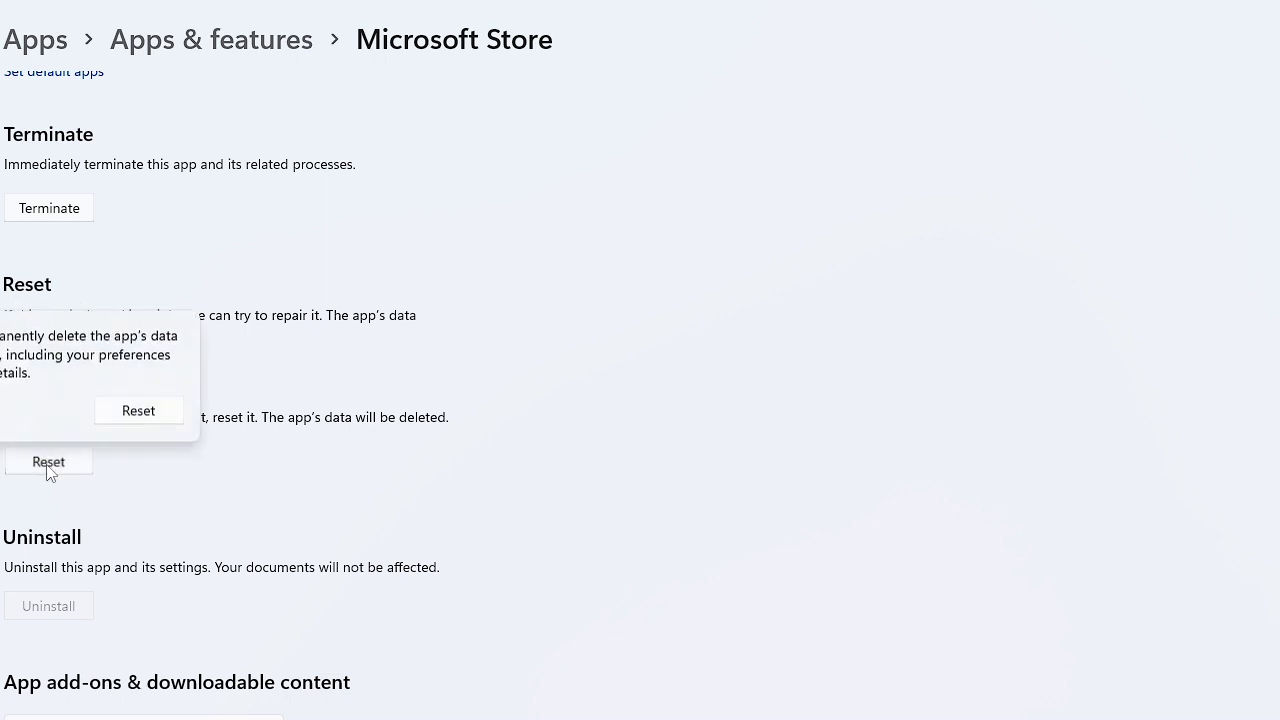
pyautogui.click(139, 411)
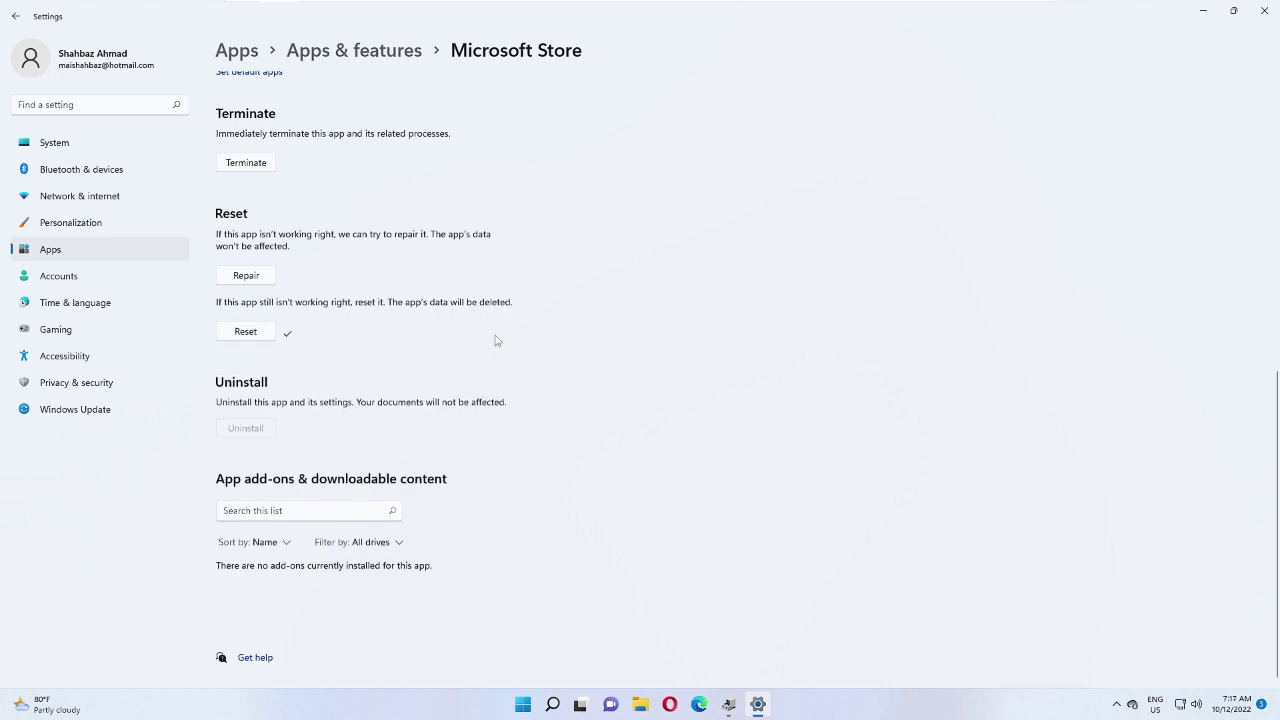
# - Close Settings and launch Microsoft Store through a 'store' Windows search
pyautogui.click(1268, 16)
pyautogui.click(940, 124)
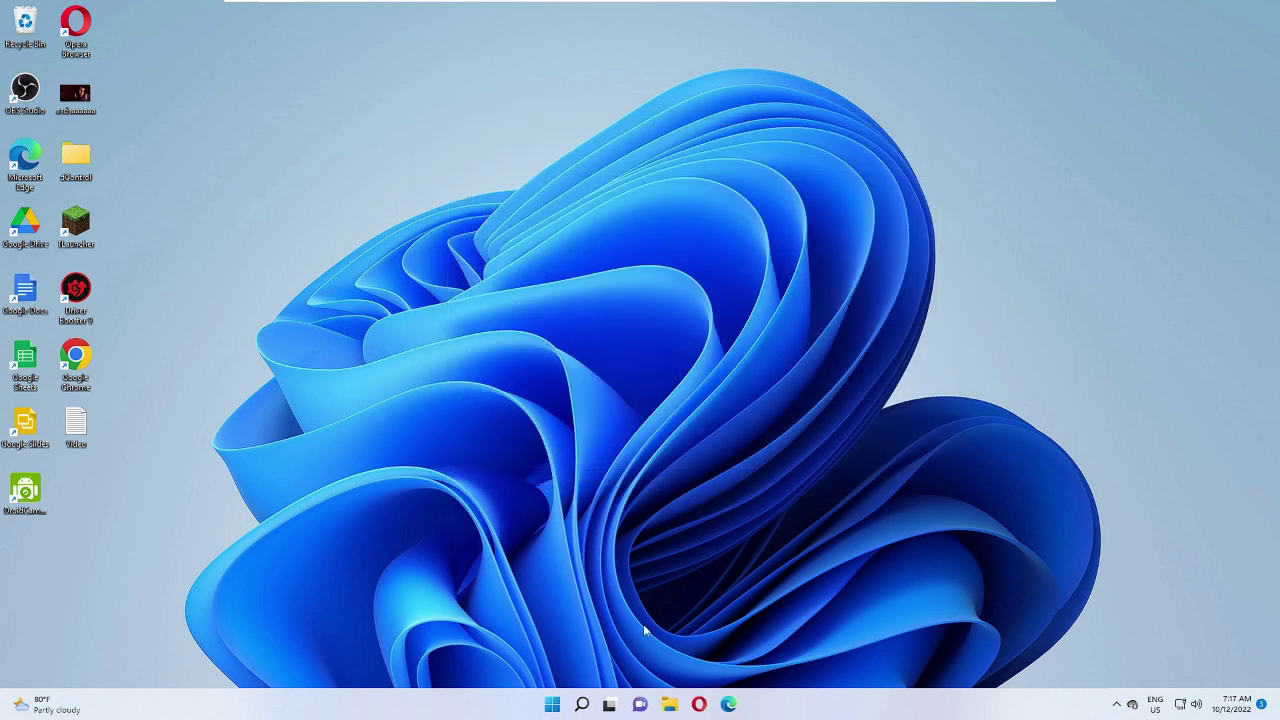
pyautogui.click(583, 705)
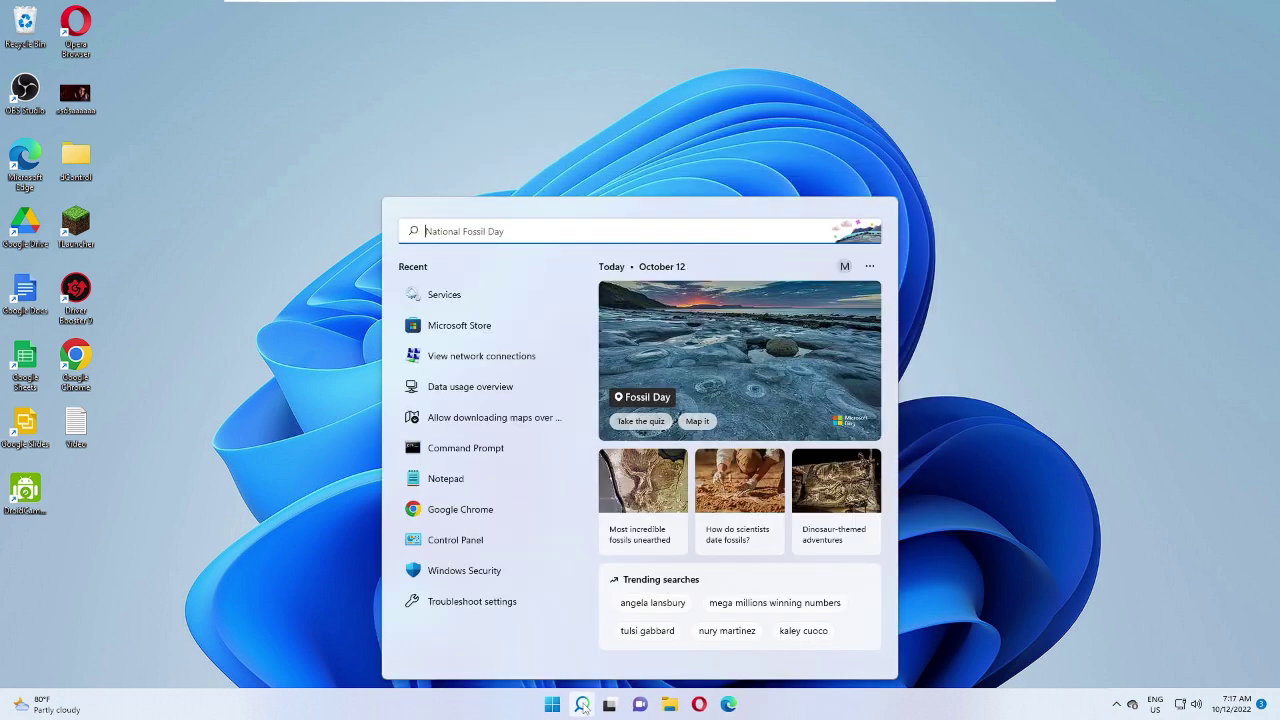
pyautogui.write('store')
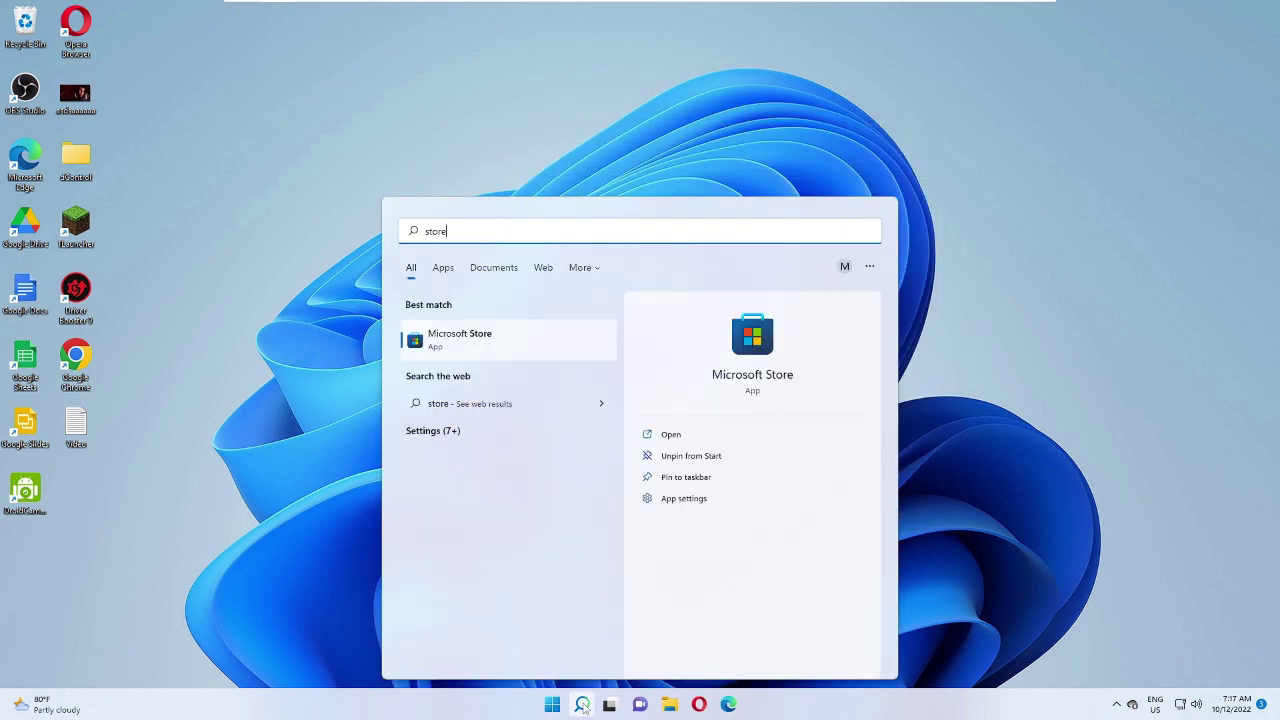
pyautogui.click(483, 352)
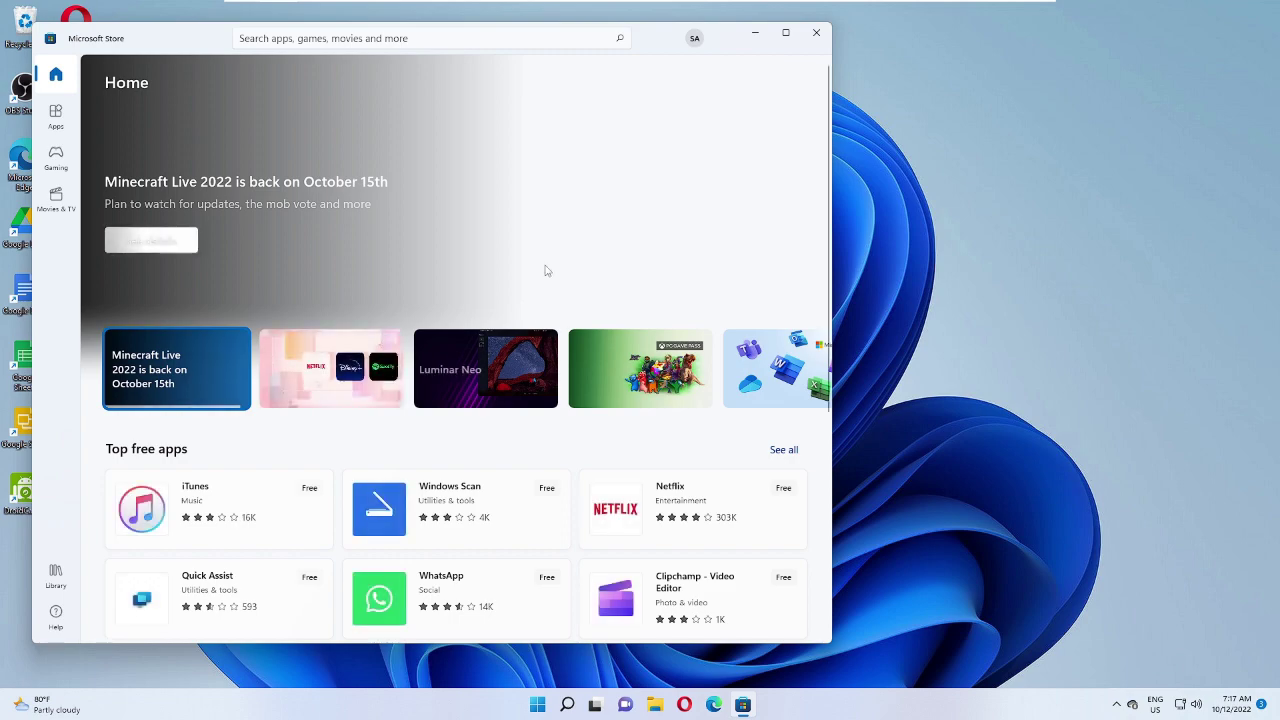
# - Browse the Store home page, then open the Best entertainment apps collection
pyautogui.scroll(-3, 489, 312)
pyautogui.scroll(3, 471, 371)
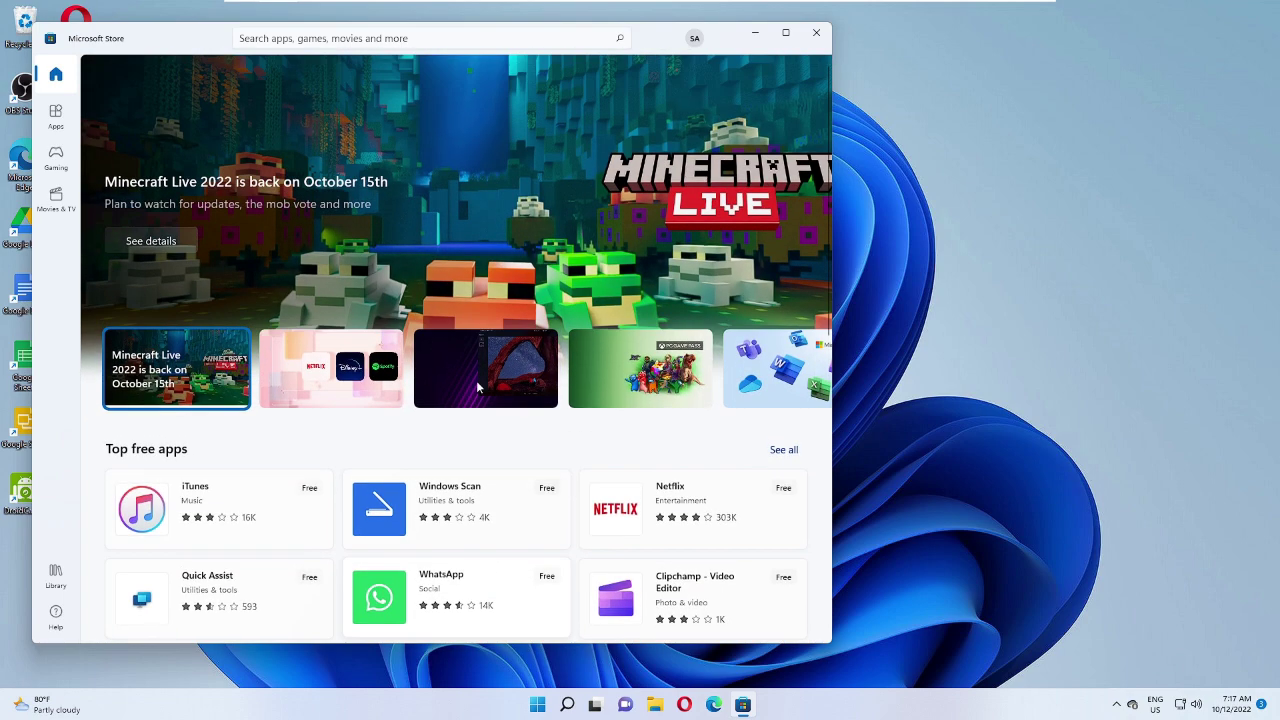
pyautogui.scroll(-4, 478, 388)
pyautogui.scroll(-4, 478, 388)
pyautogui.scroll(7, 478, 400)
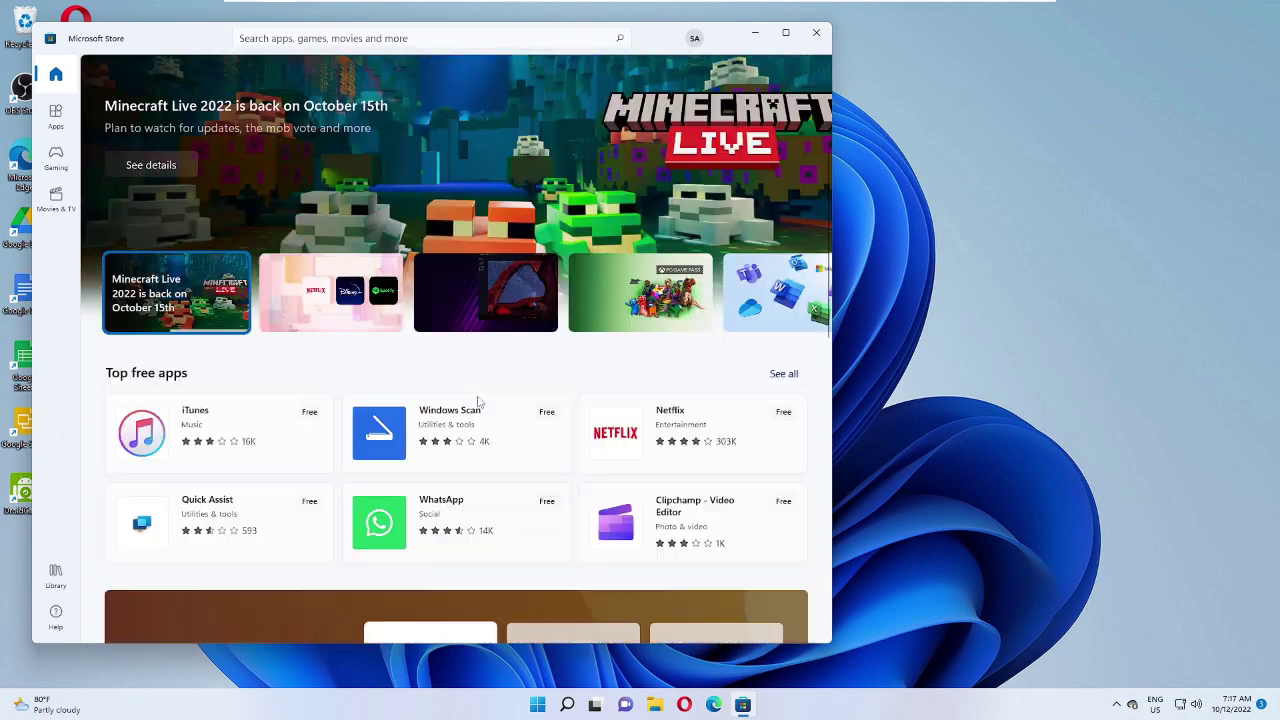
pyautogui.scroll(1, 478, 400)
pyautogui.moveTo(649, 46)
pyautogui.mouseDown()
pyautogui.moveTo(697, 72)
pyautogui.moveTo(830, 78)
pyautogui.mouseUp()
pyautogui.scroll(-3, 608, 360)
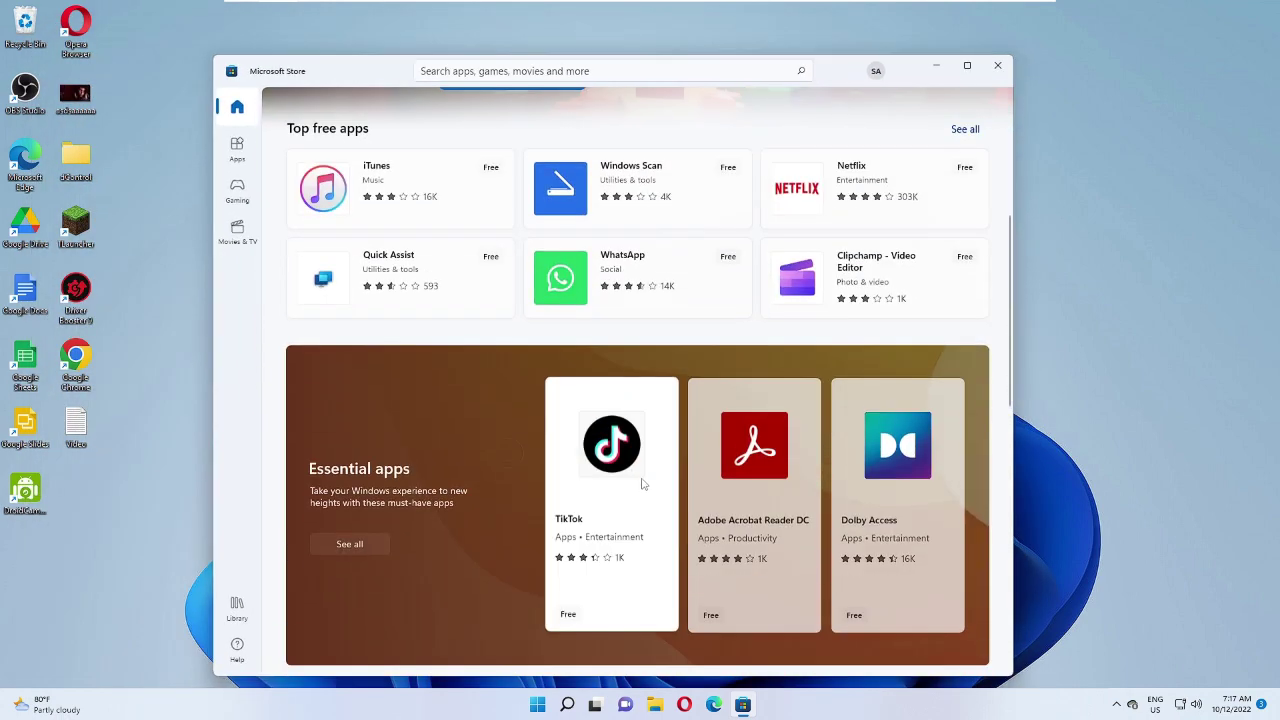
pyautogui.scroll(3, 643, 484)
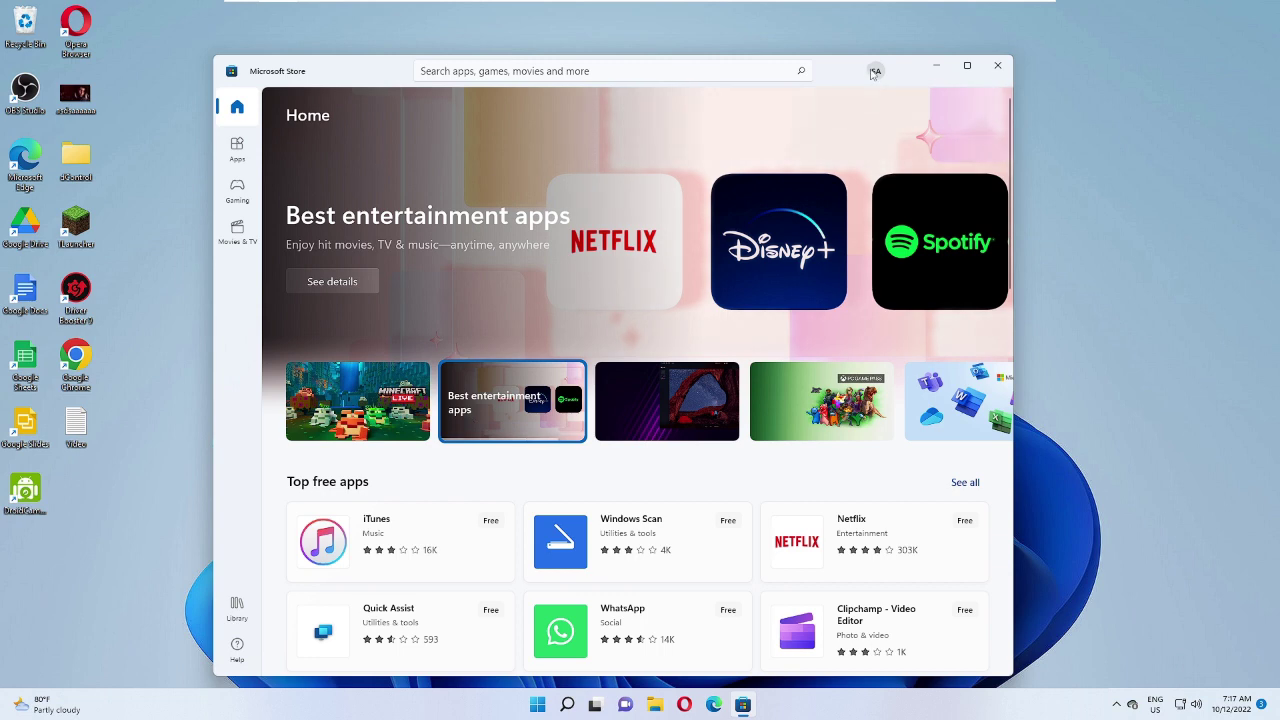
pyautogui.click(874, 71)
pyautogui.click(575, 110)
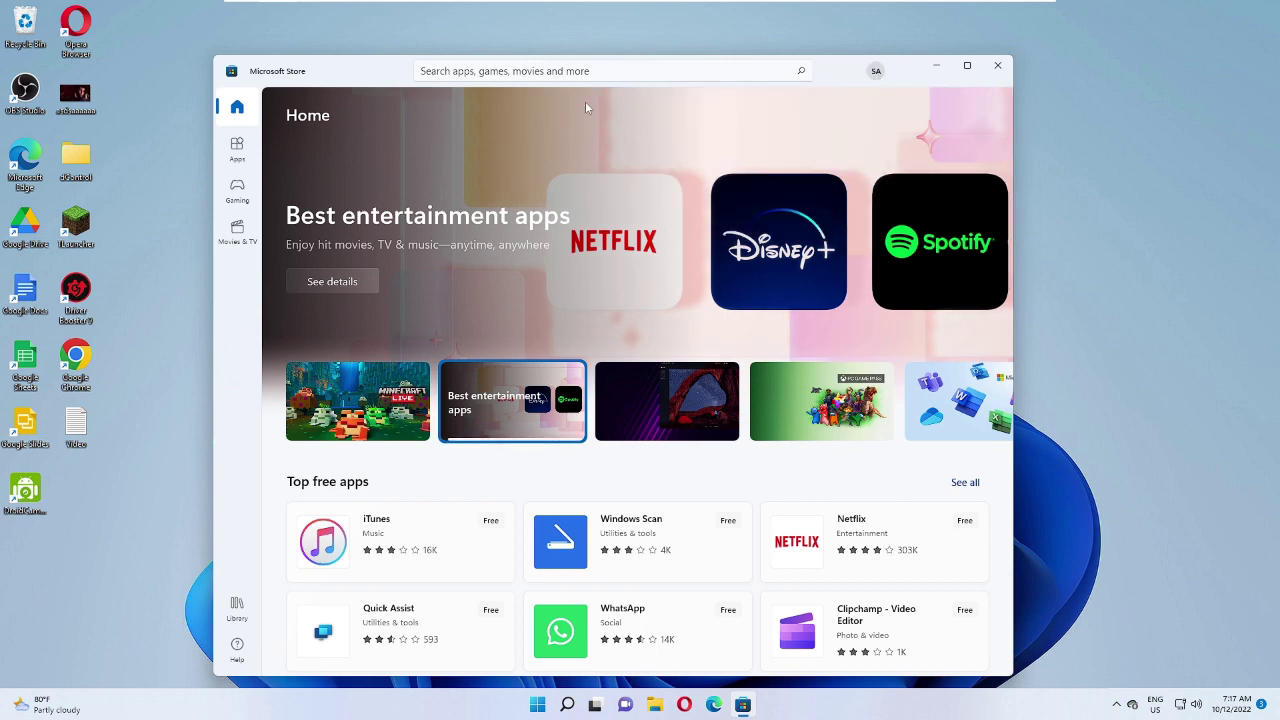
pyautogui.click(533, 419)
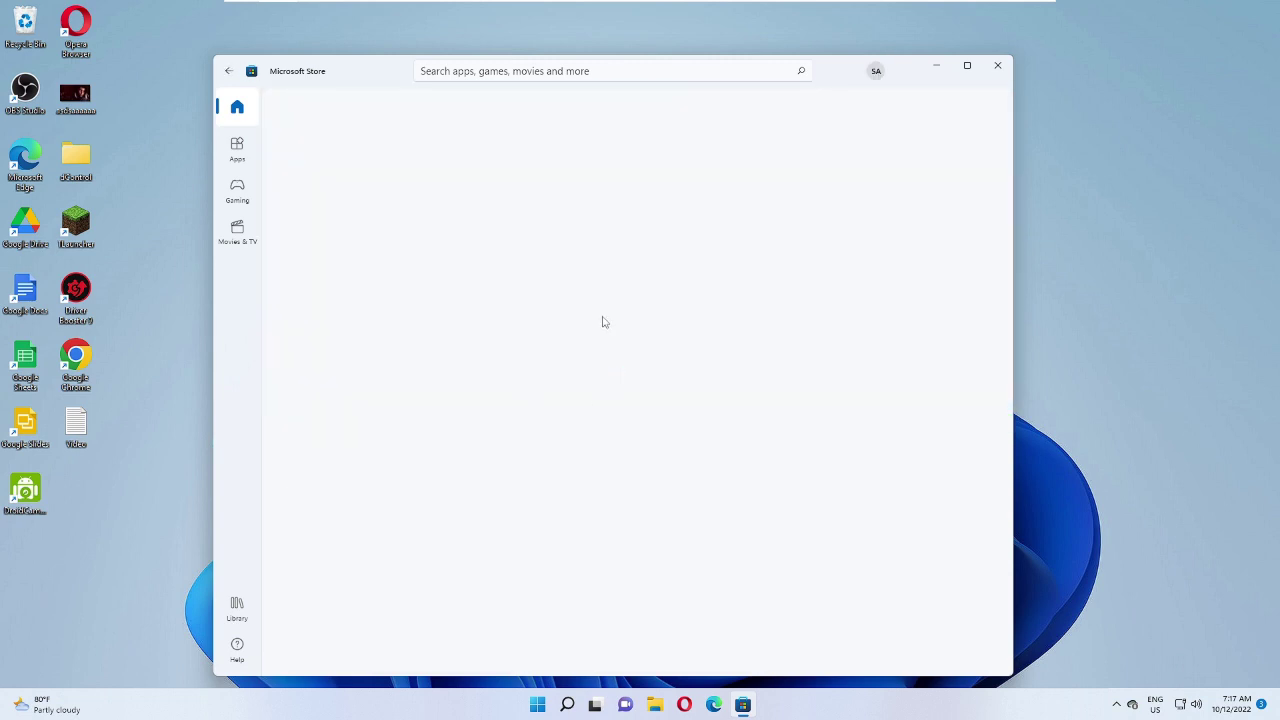